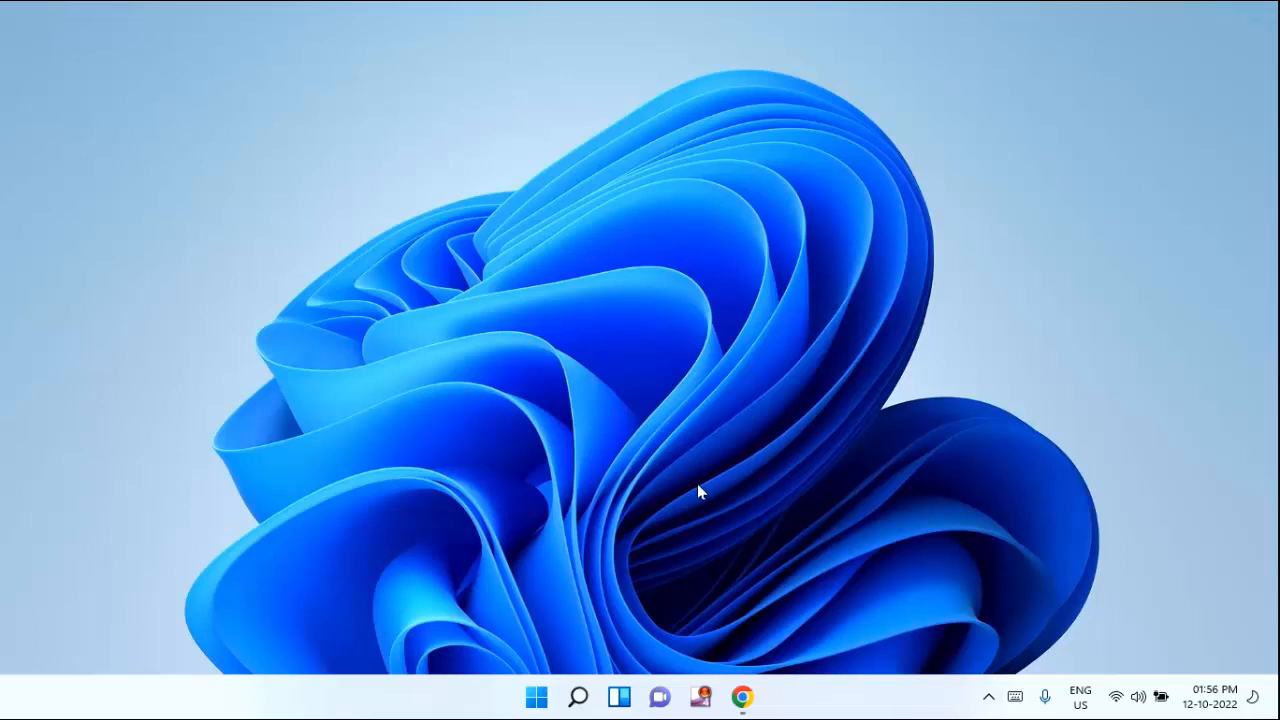
Step: Open Windows Settings and go to the Xbox Game Bar page under Gaming
left_click(536, 700)
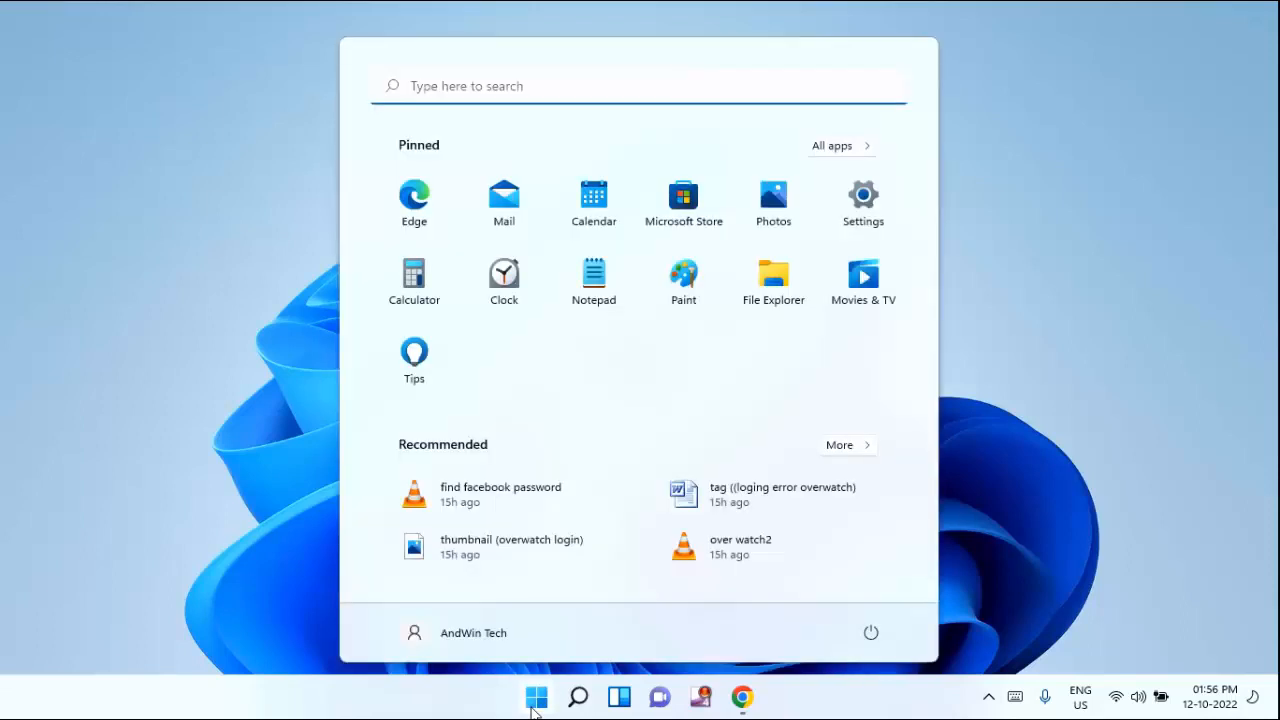
left_click(477, 88)
type("setting")
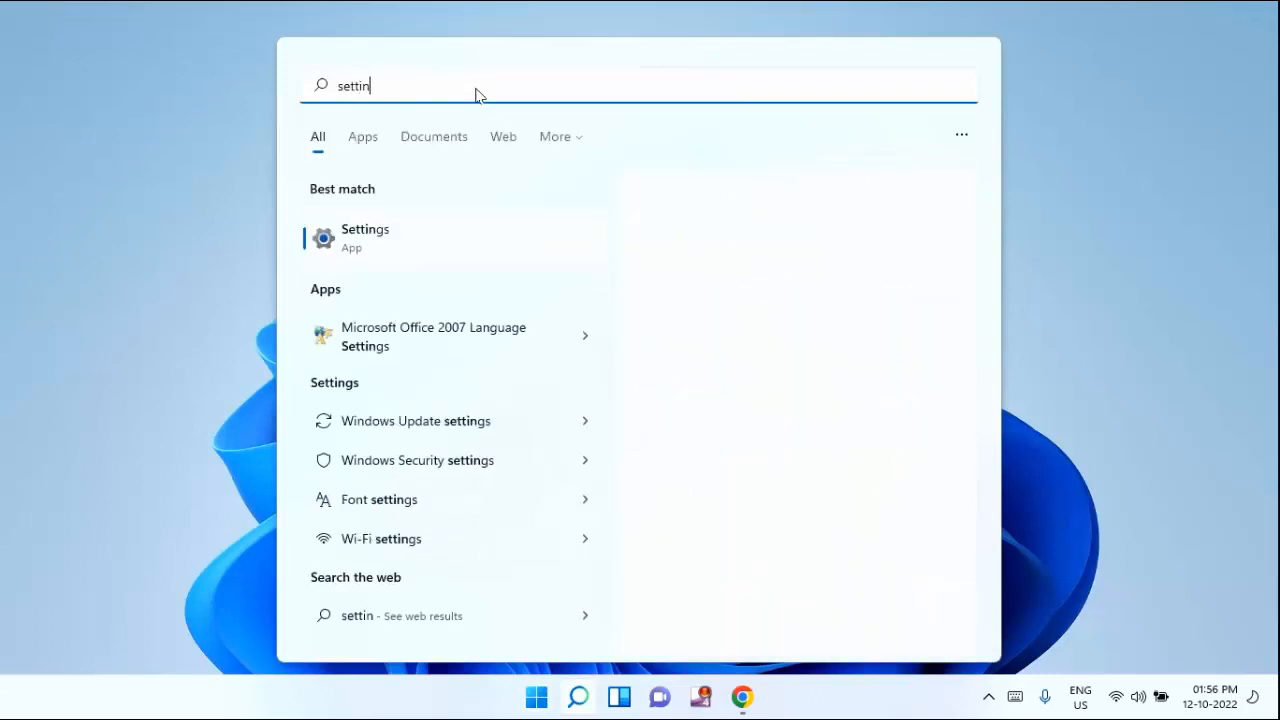
left_click(364, 238)
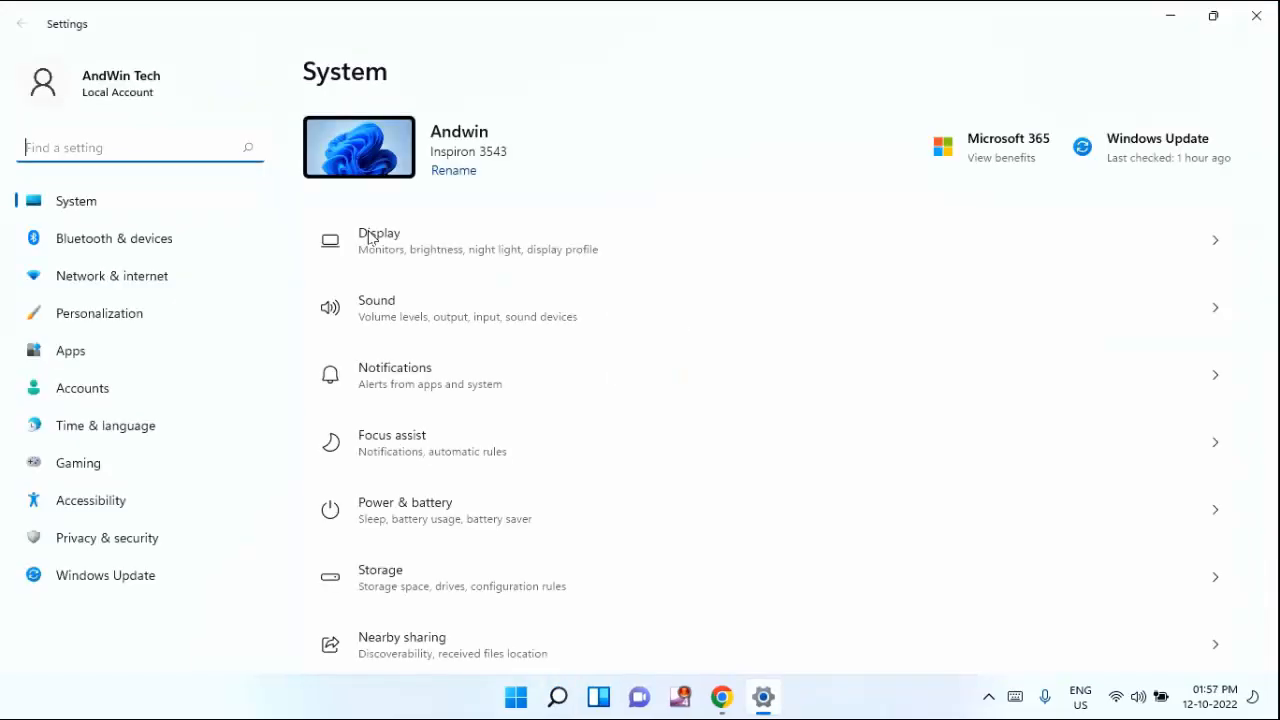
left_click(96, 472)
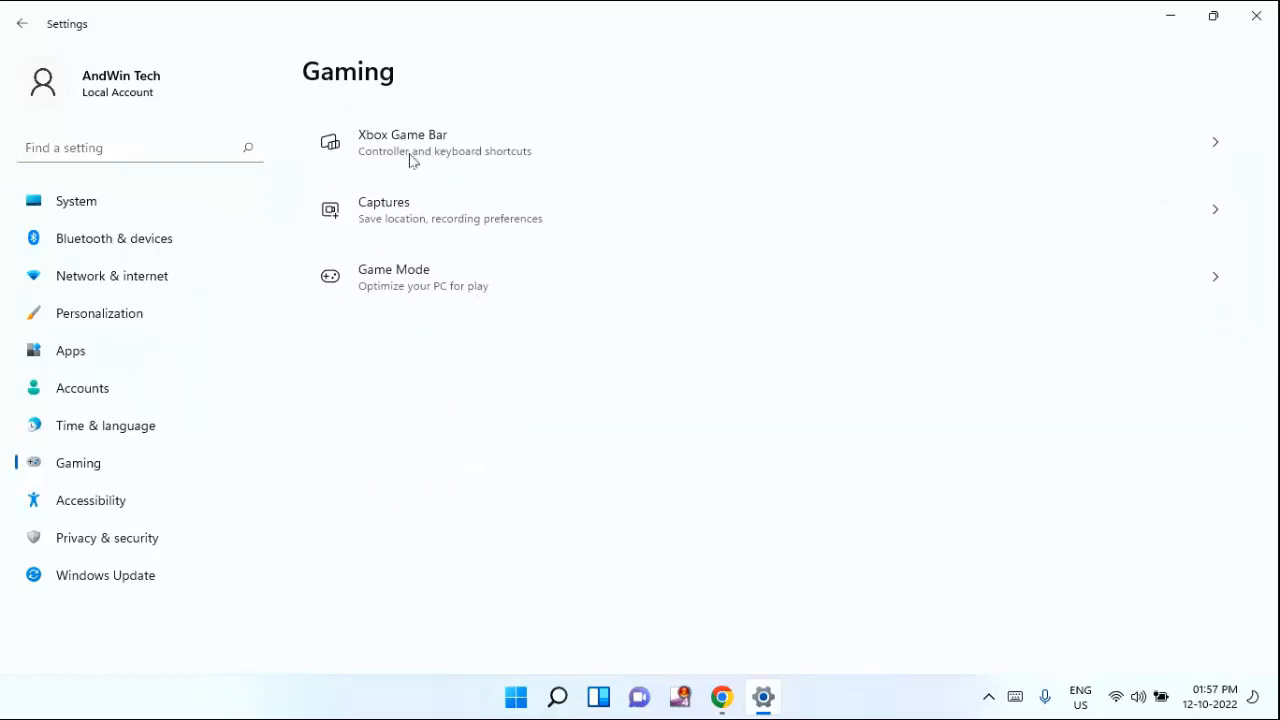
left_click(514, 150)
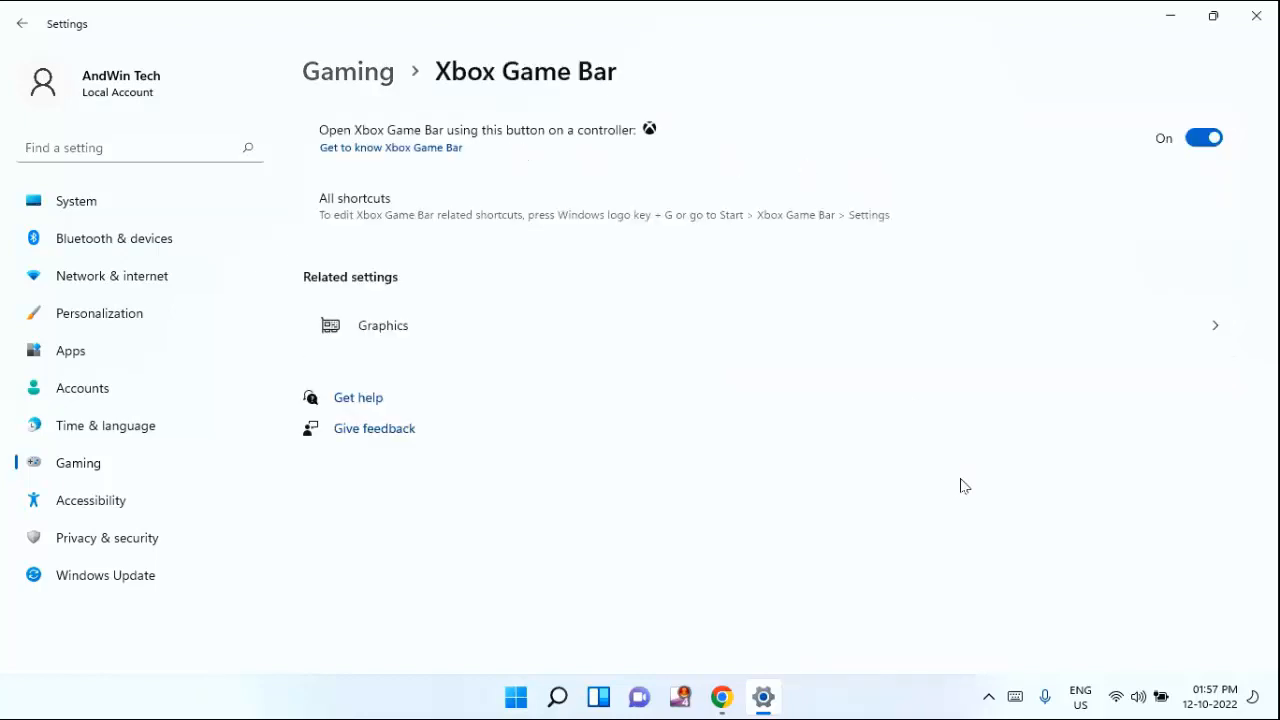
Step: Switch the option for opening Xbox Game Bar with the controller button off and back on, and close Settings
left_click(1217, 143)
left_click(1217, 143)
left_click(1256, 16)
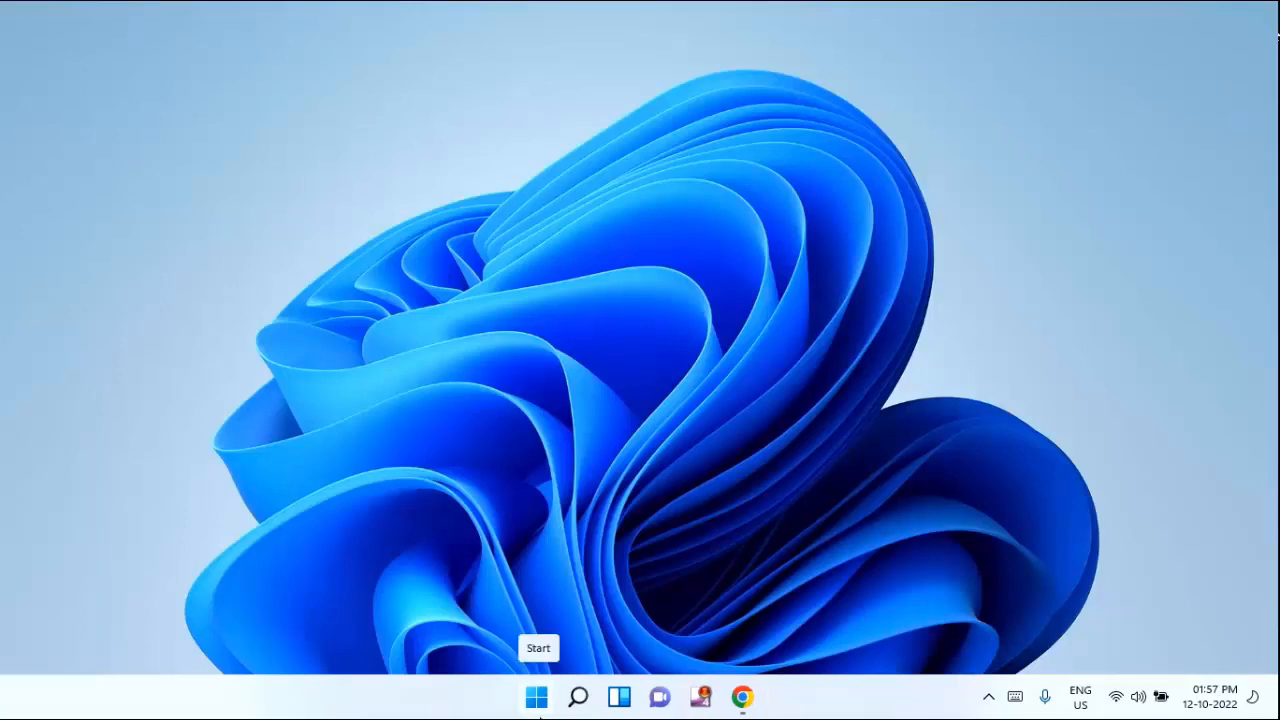
Step: Reopen Windows Settings and go to the Apps & features page under Apps
left_click(537, 697)
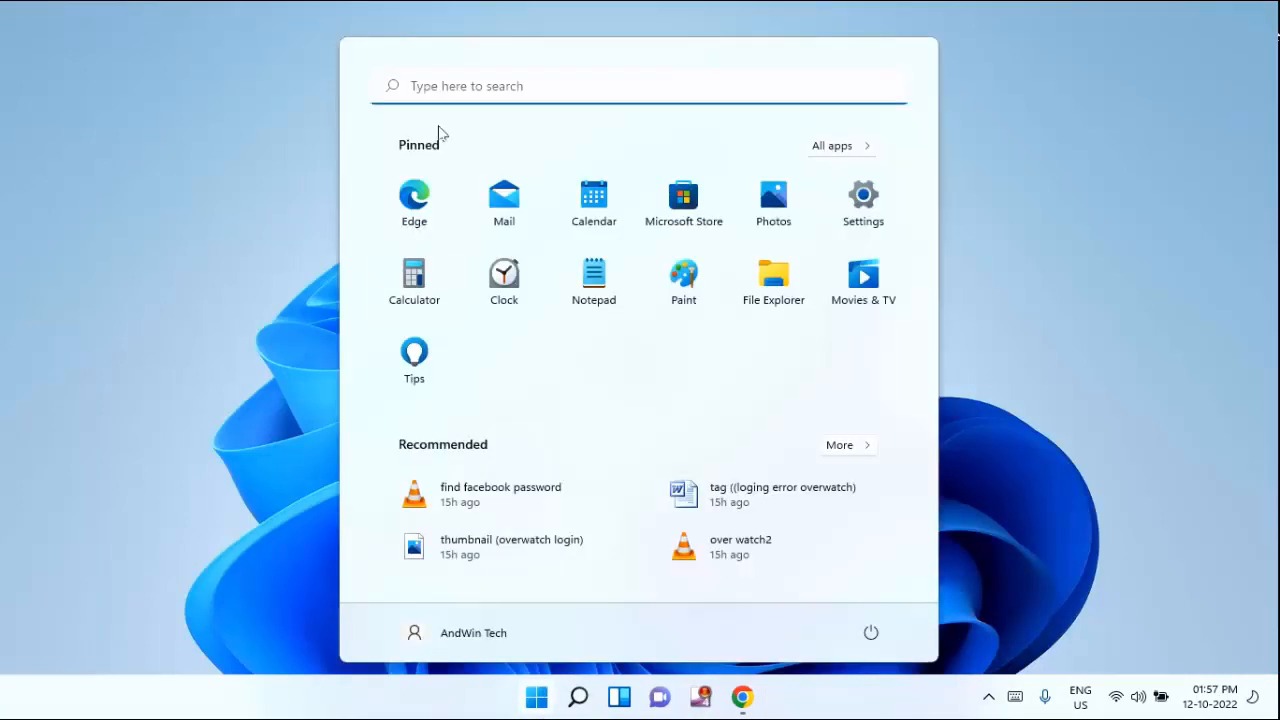
left_click(474, 90)
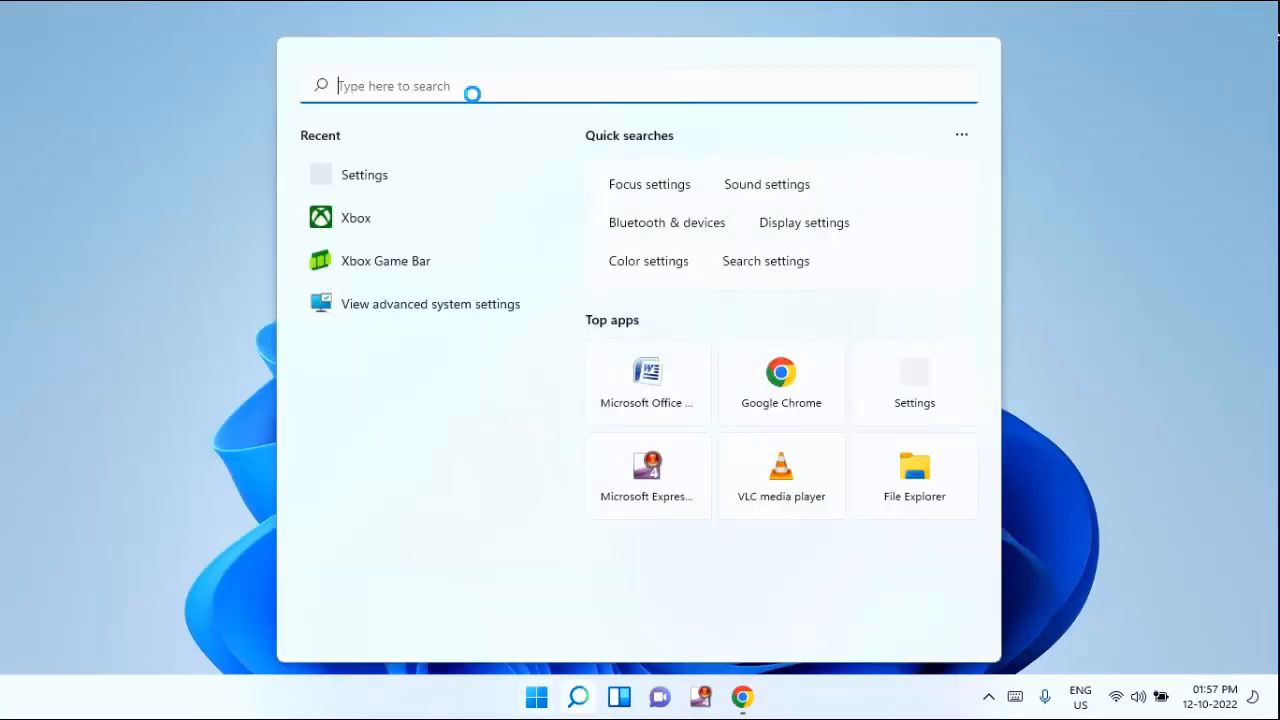
type("settin")
left_click(418, 243)
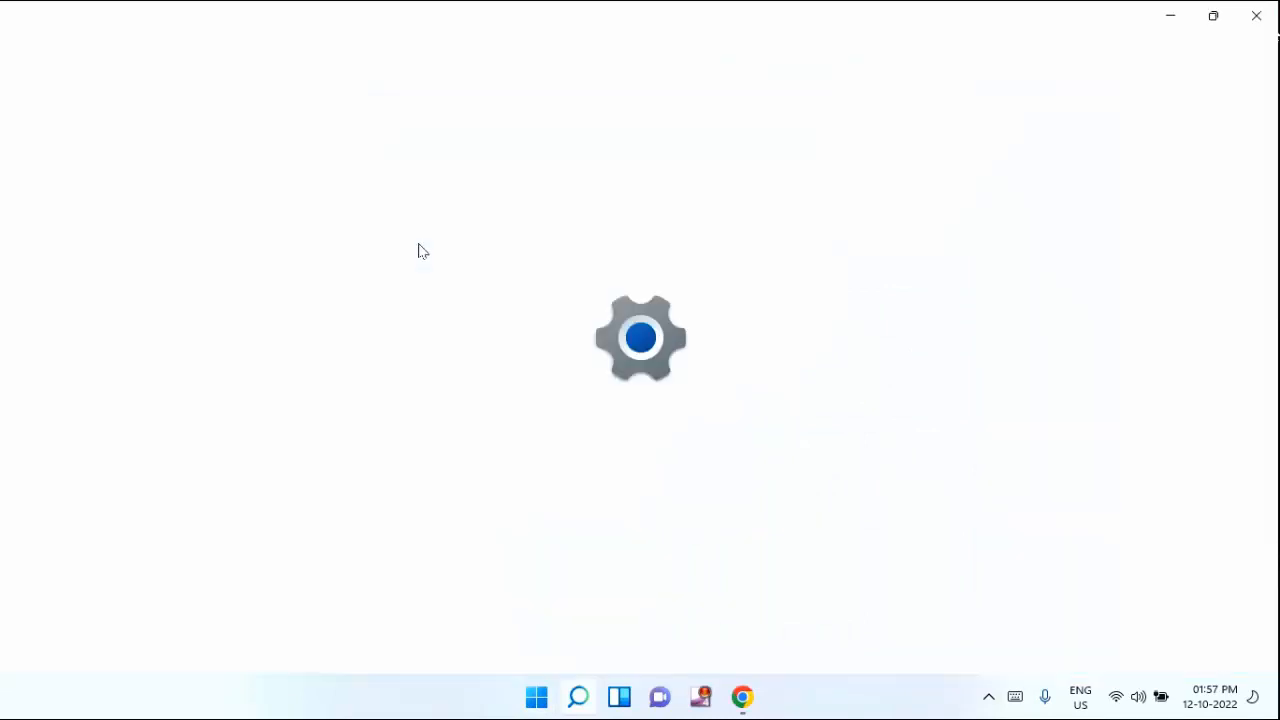
left_click(95, 363)
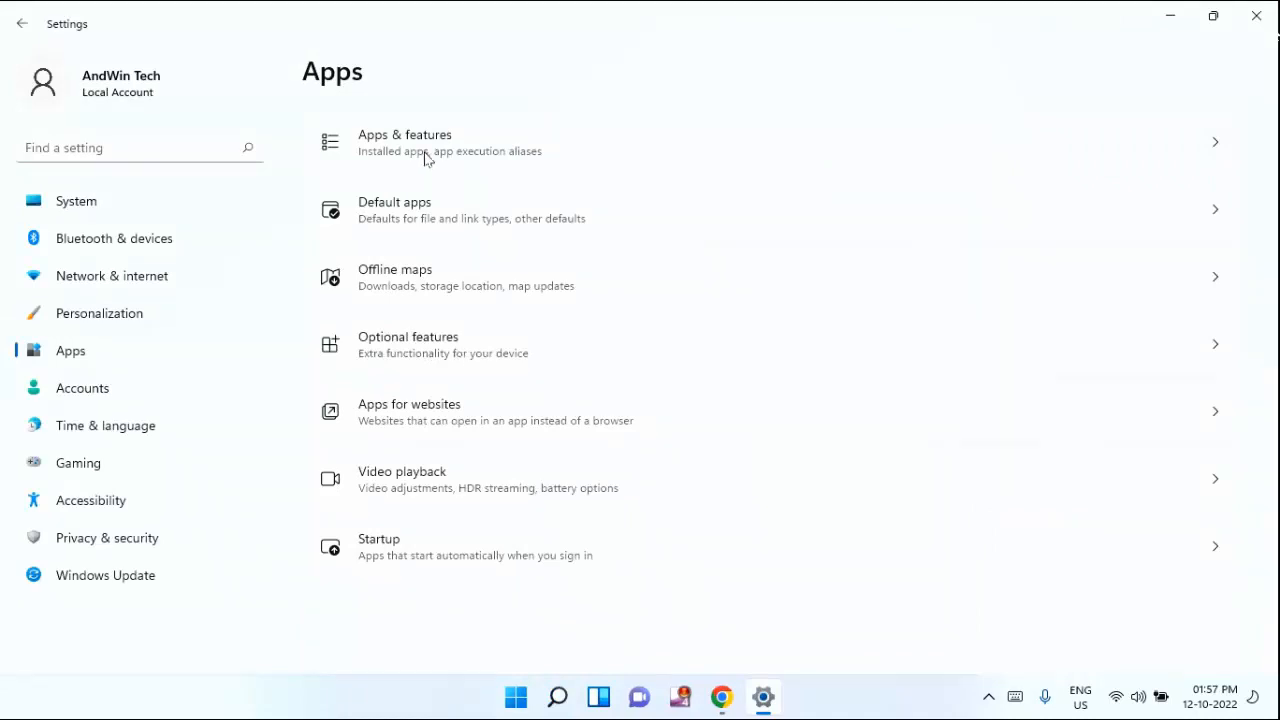
left_click(427, 160)
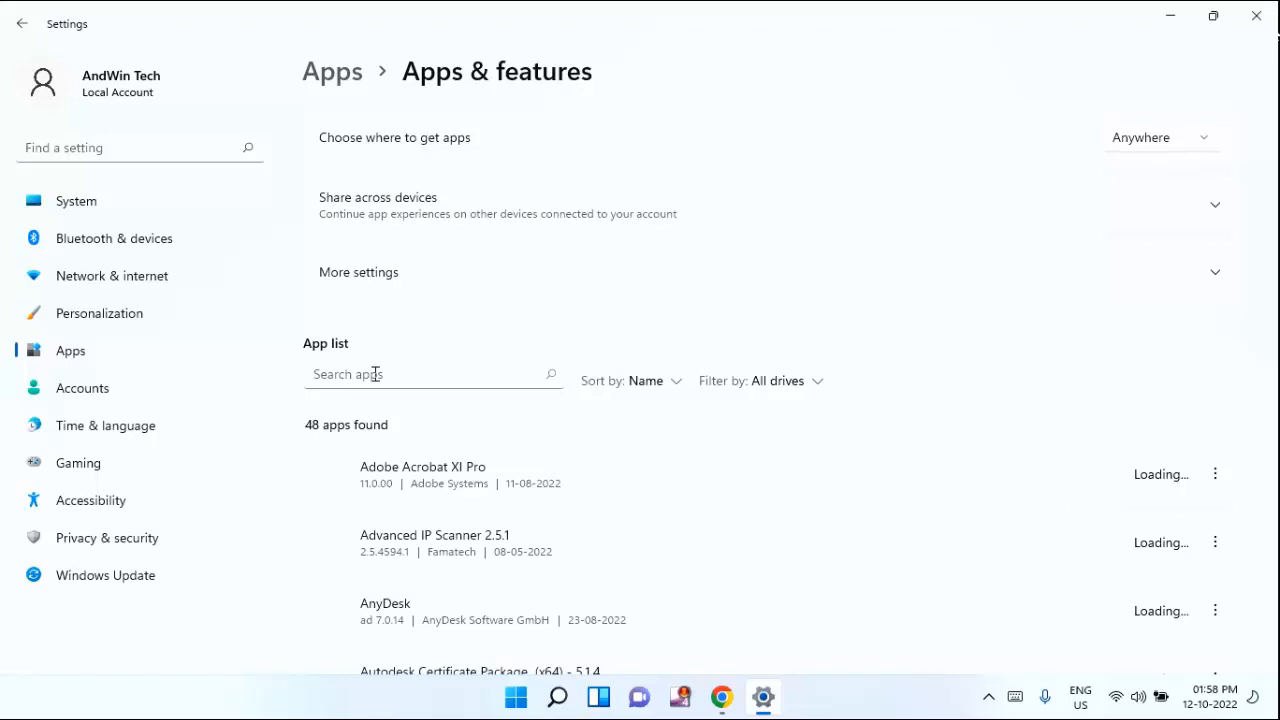
Step: Search the app list for "xbox" and open the advanced options of Xbox Game Bar
left_click(372, 373)
type("xbox")
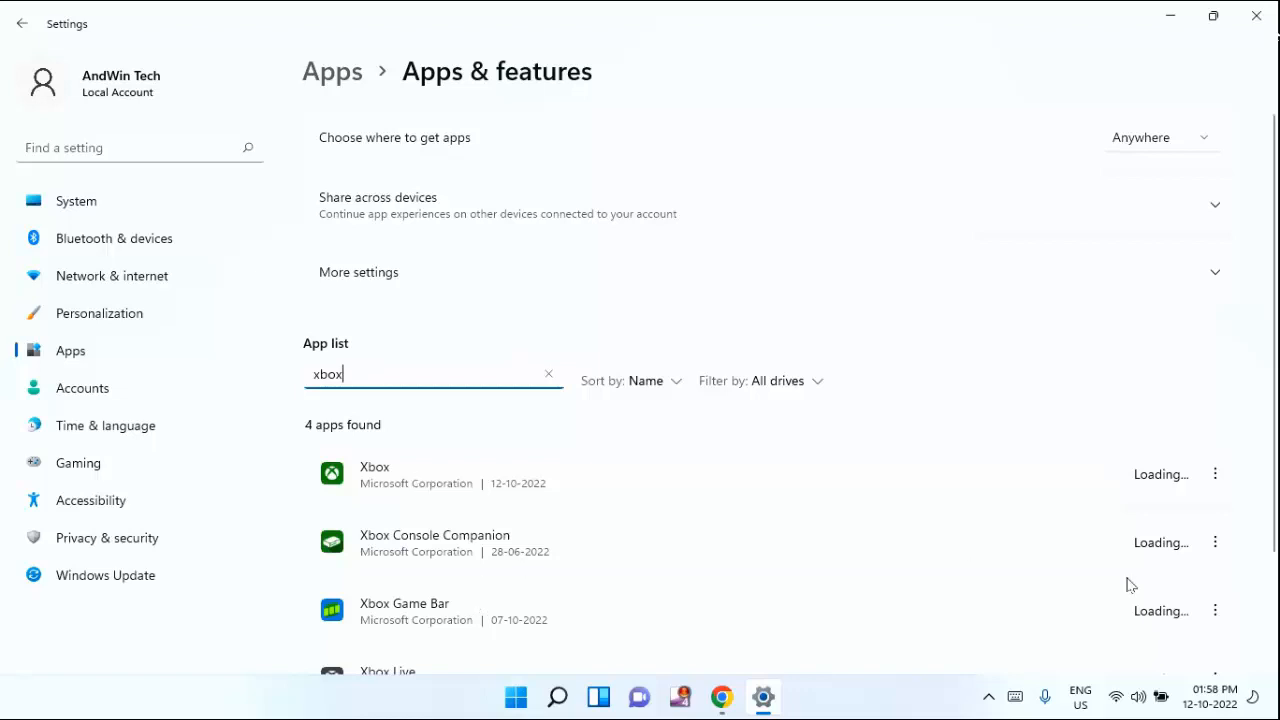
left_click(1218, 611)
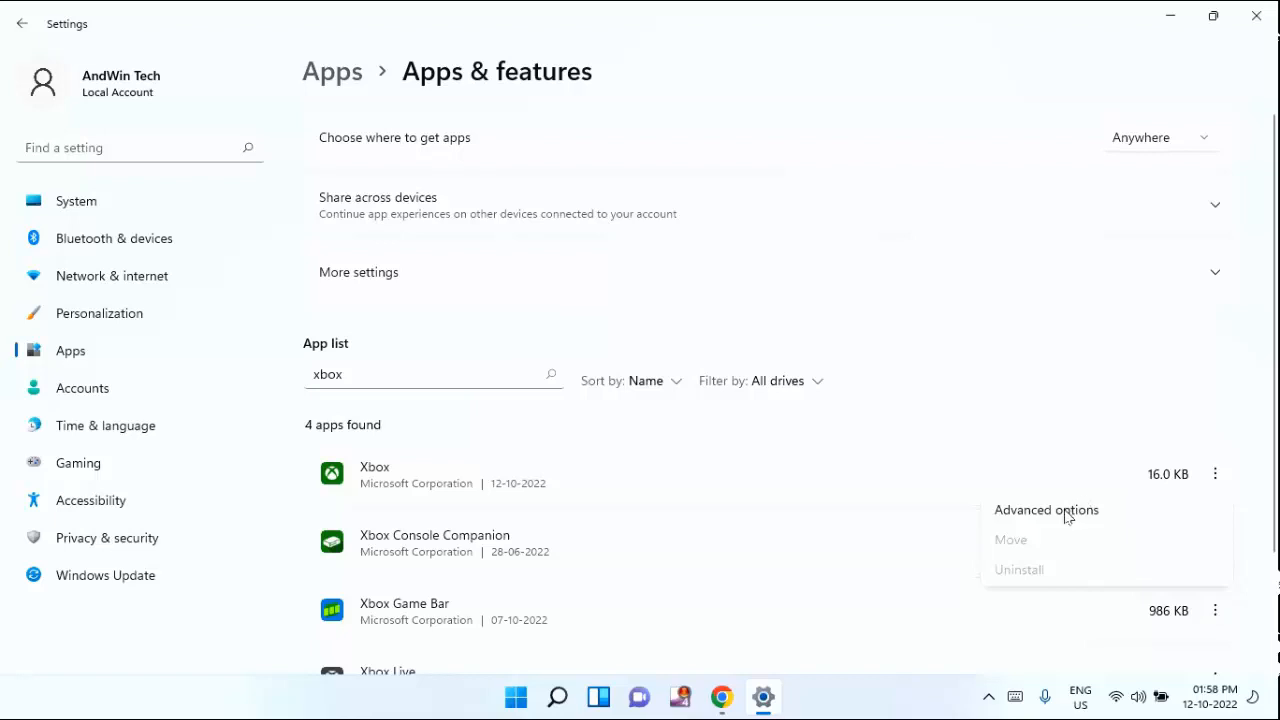
left_click(1067, 513)
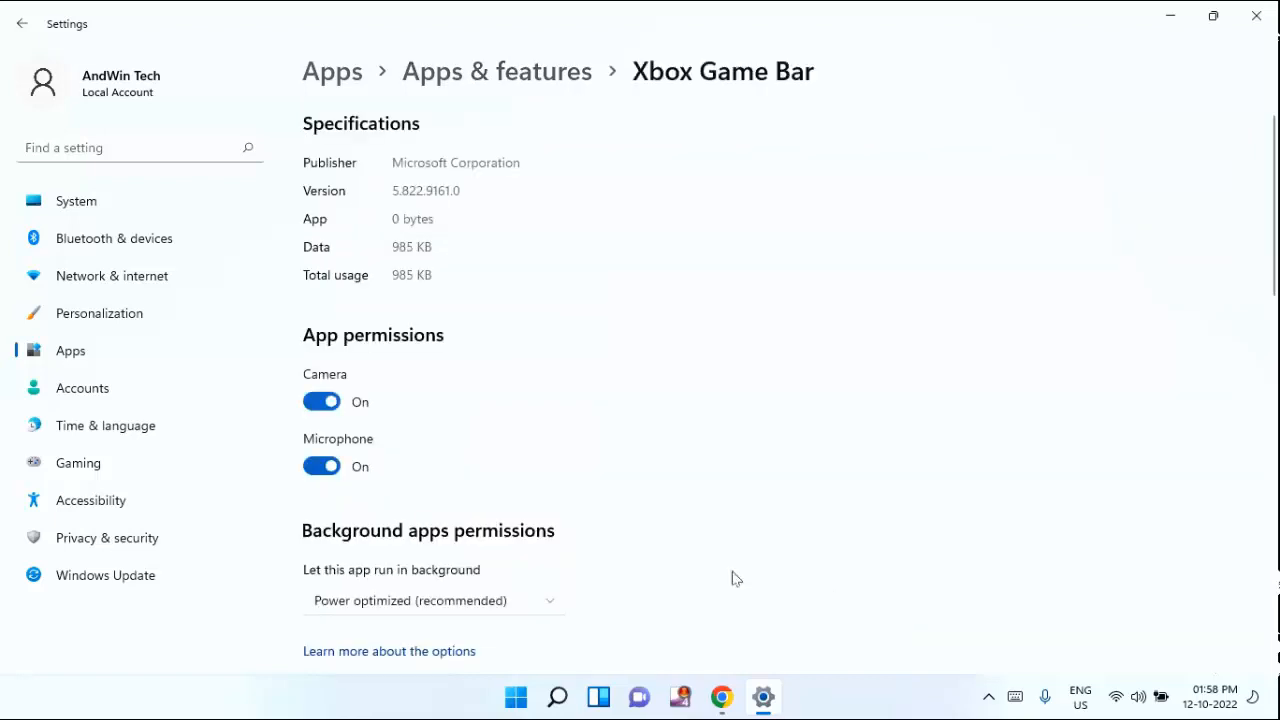
Step: Repair and reset the Xbox Game Bar app, confirming the deletion of its data, and close Settings
scroll(718, 495, "down", 5)
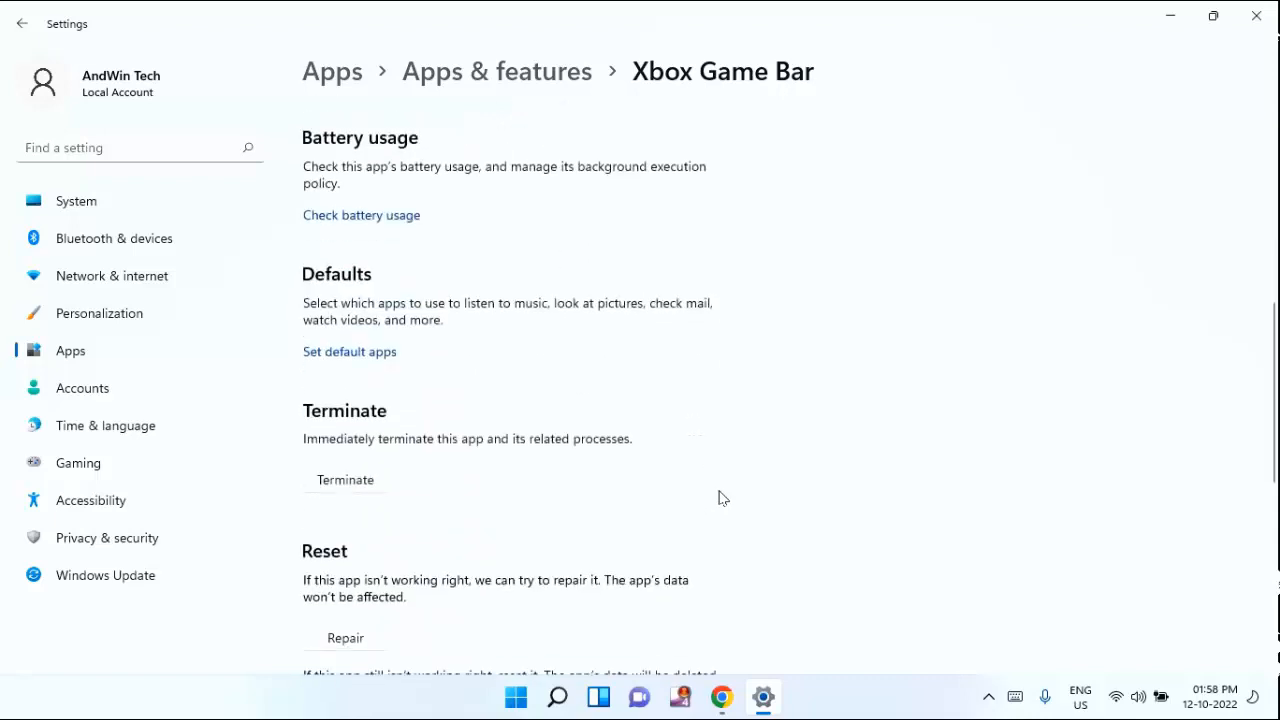
scroll(722, 495, "down", 2)
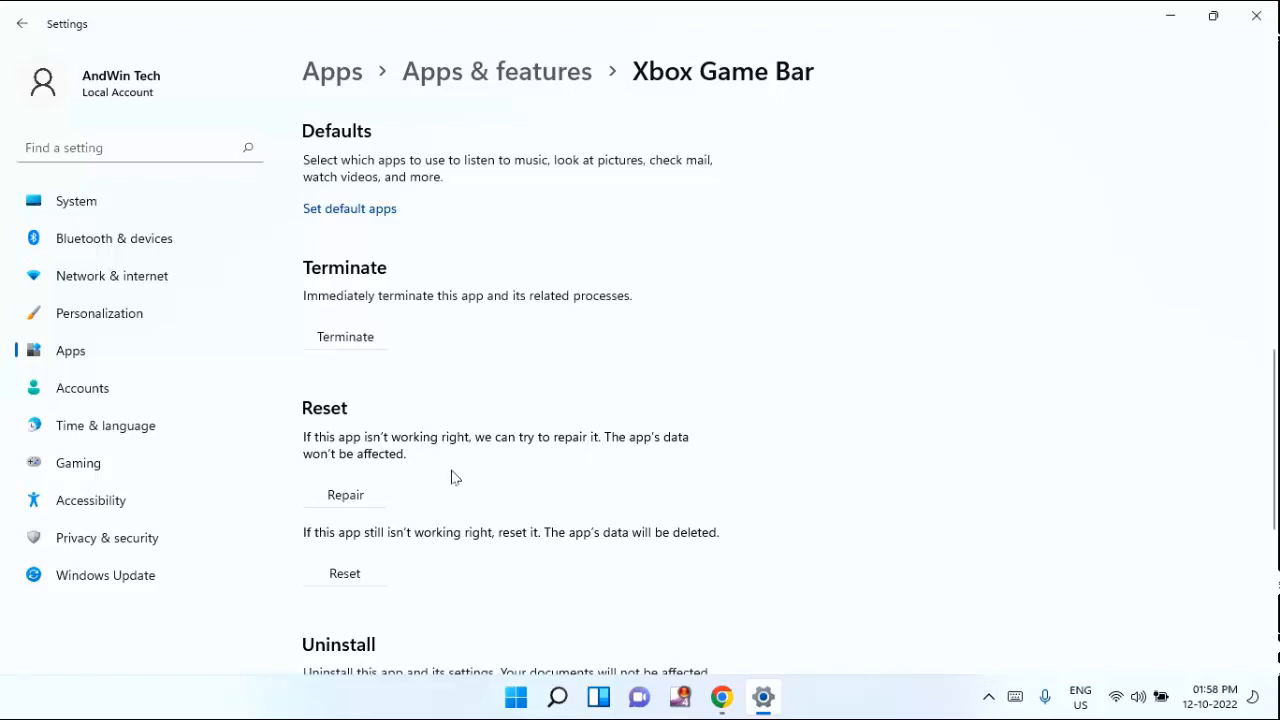
left_click(351, 497)
left_click(358, 578)
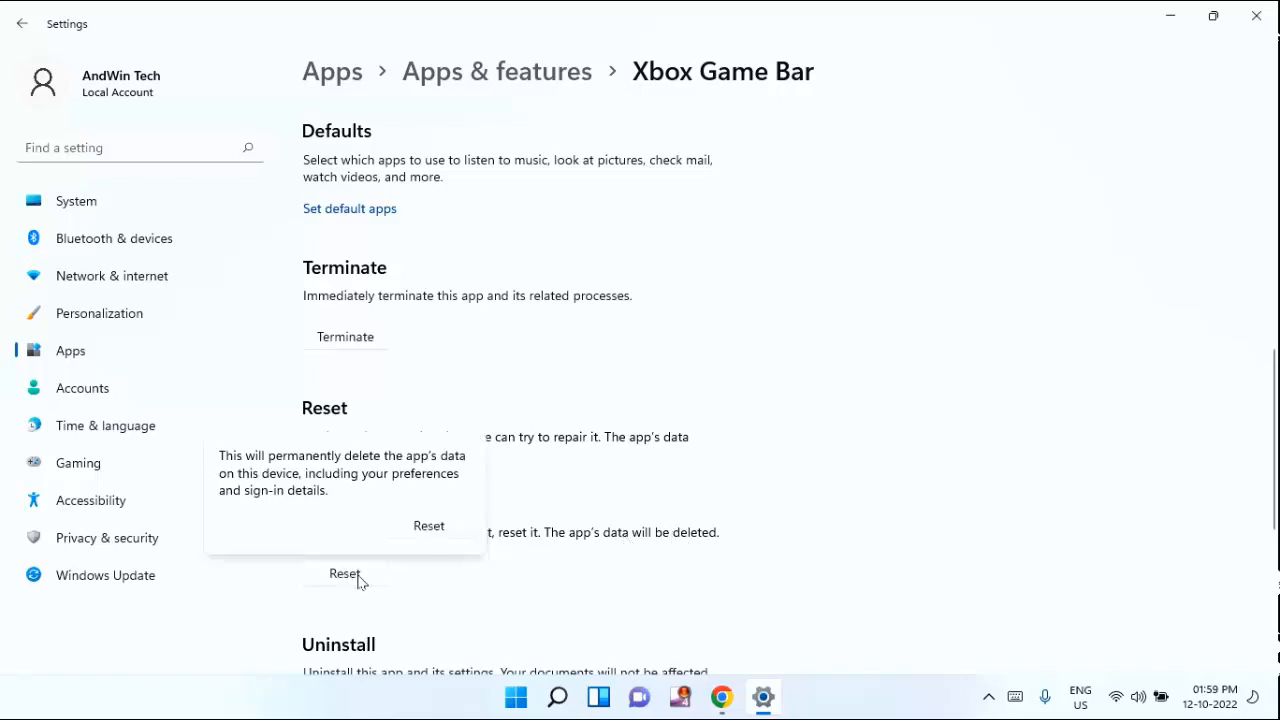
left_click(429, 526)
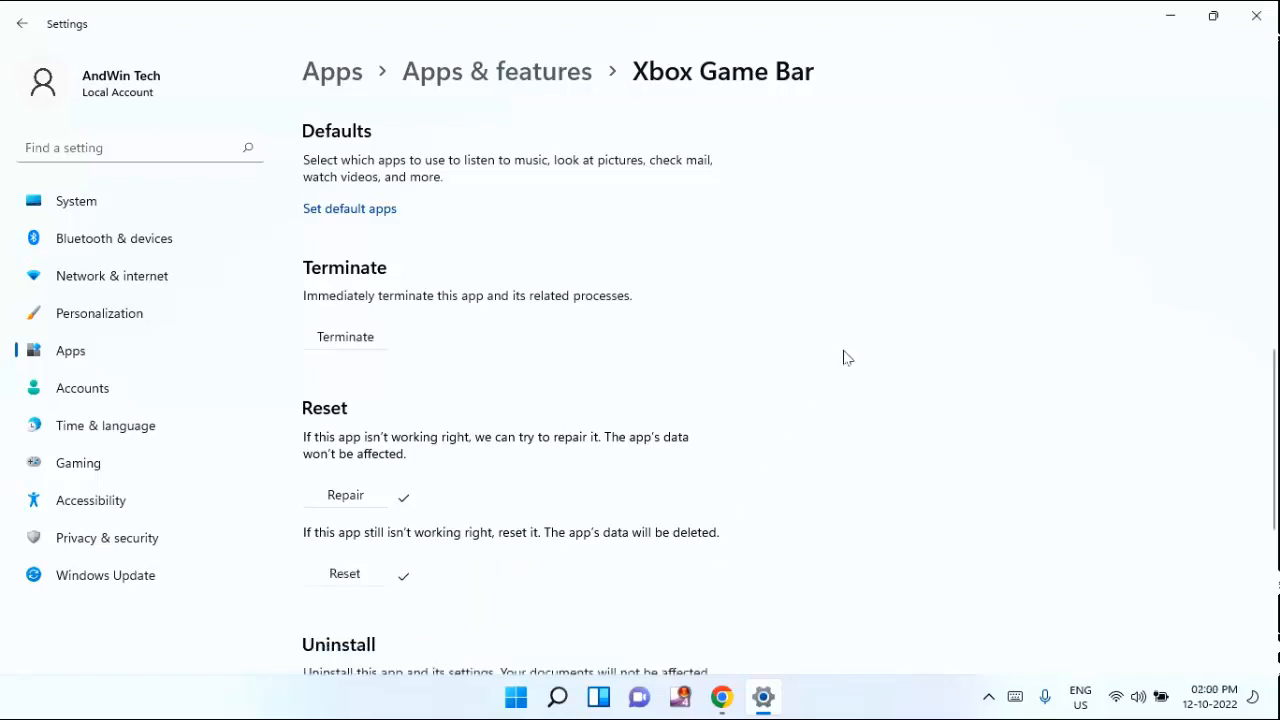
left_click(1256, 16)
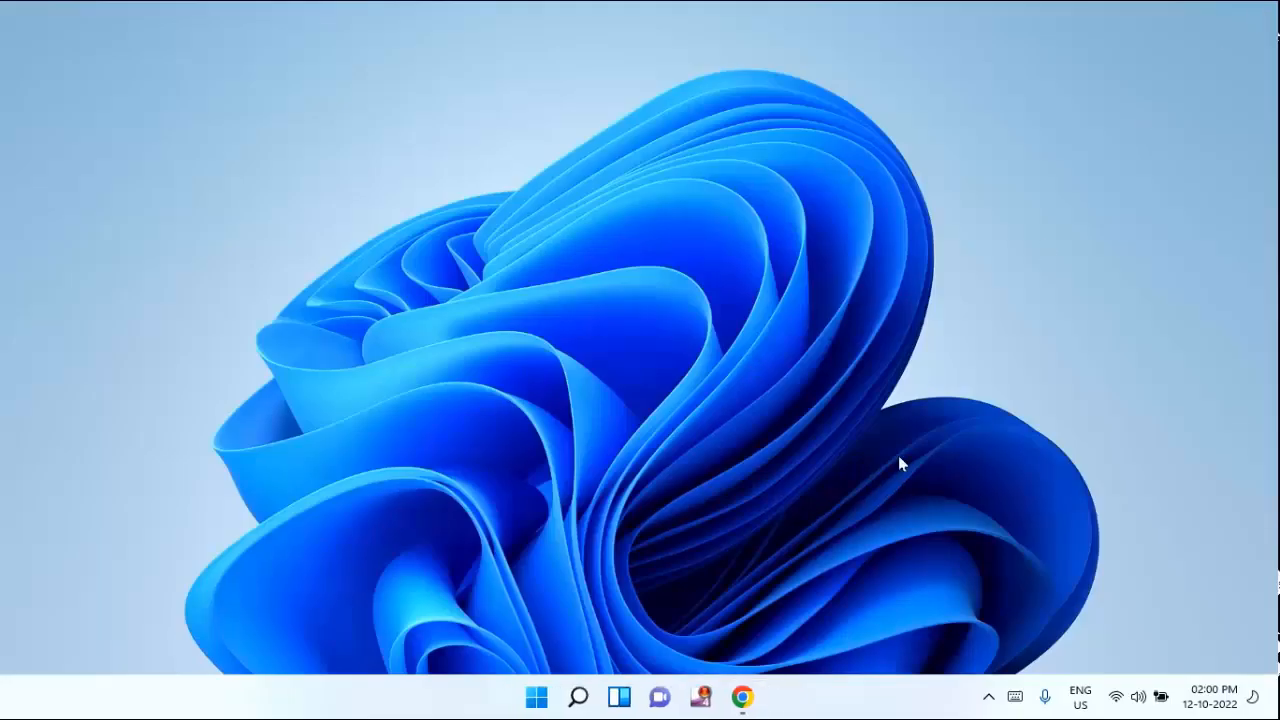
Step: Search Windows for "gpedit" and open the Local Group Policy Editor
left_click(537, 710)
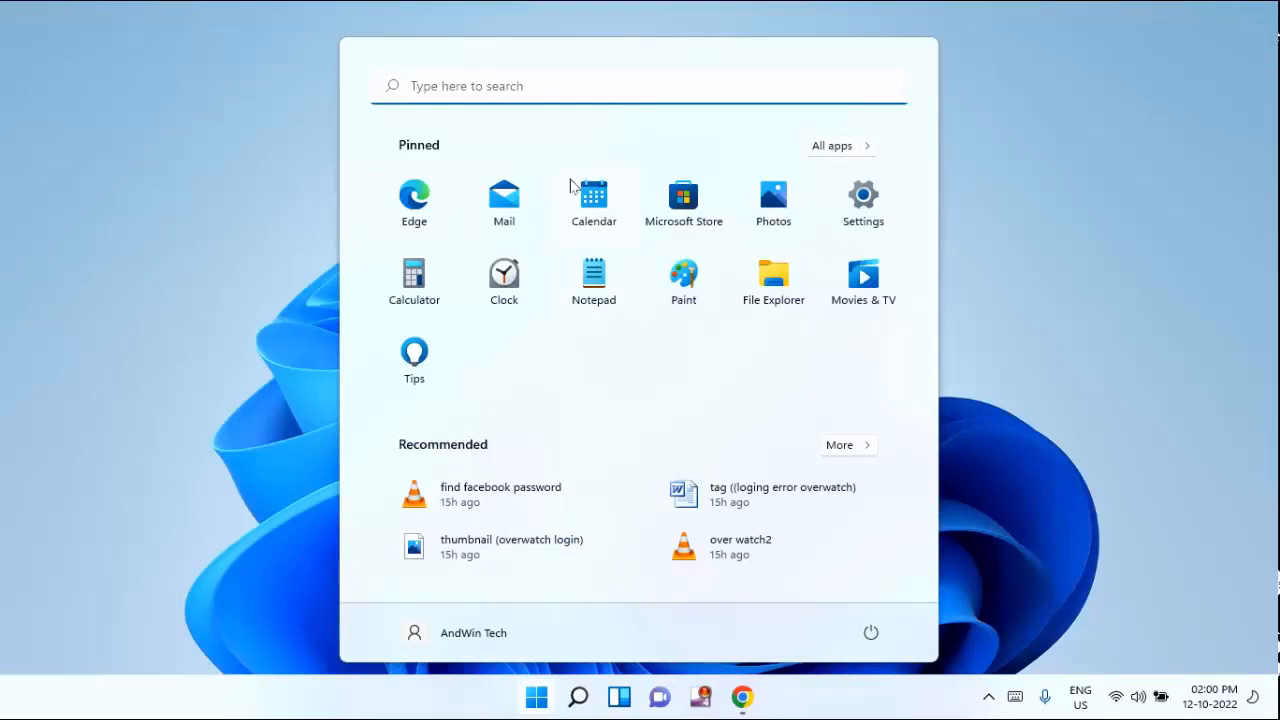
left_click(514, 92)
type("gpedit")
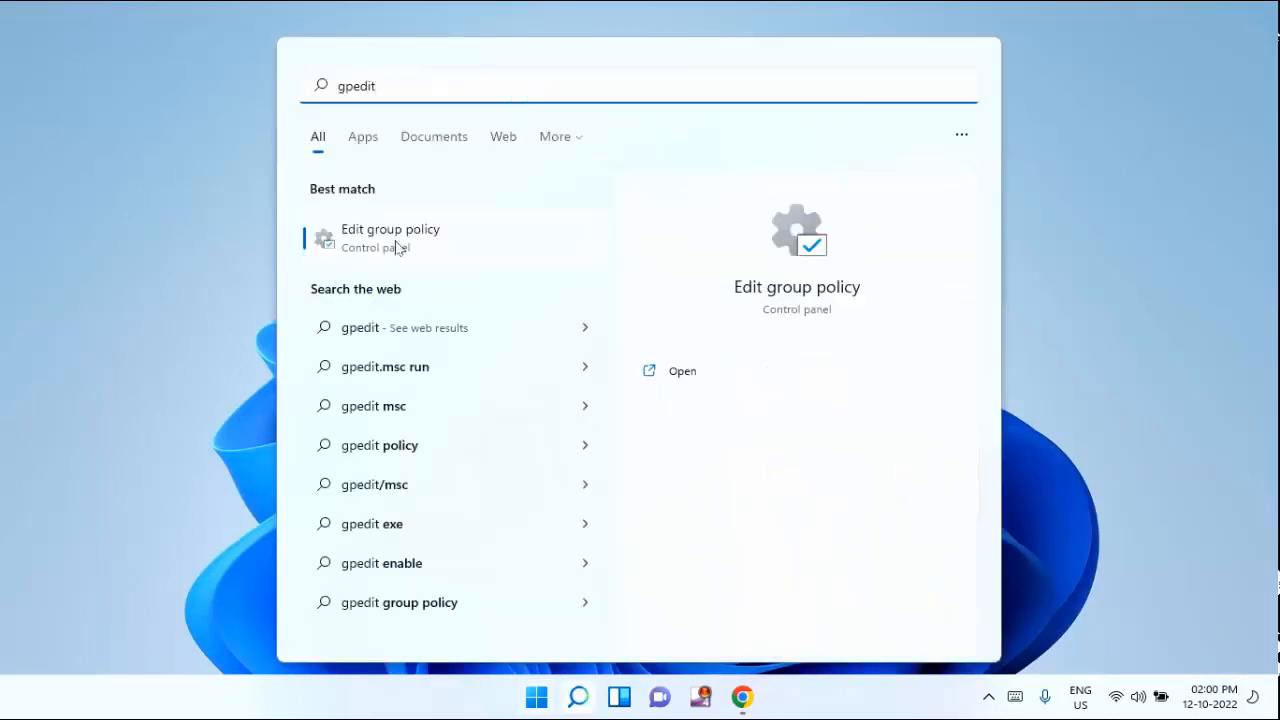
left_click(396, 242)
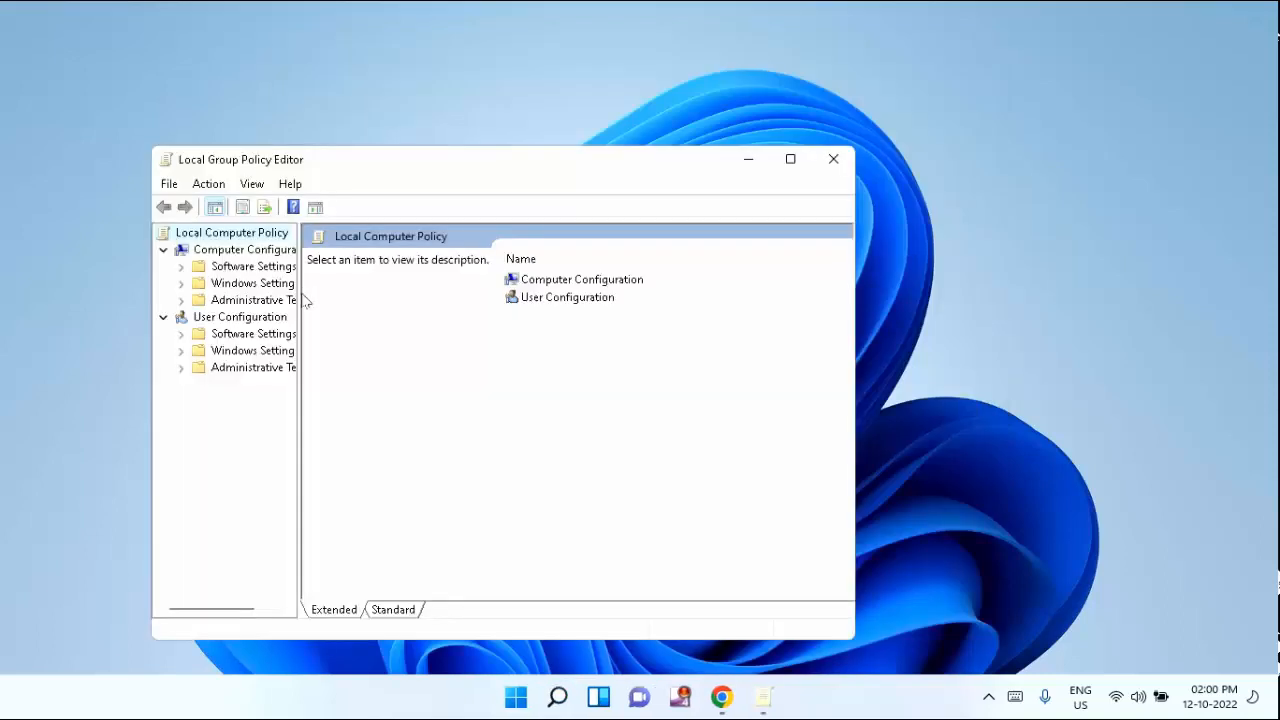
Step: Under Computer Configuration, Administrative Templates, Windows Components, open the Windows Game Recording and Broadcasting policy folder
left_click_drag(299, 293, 359, 303)
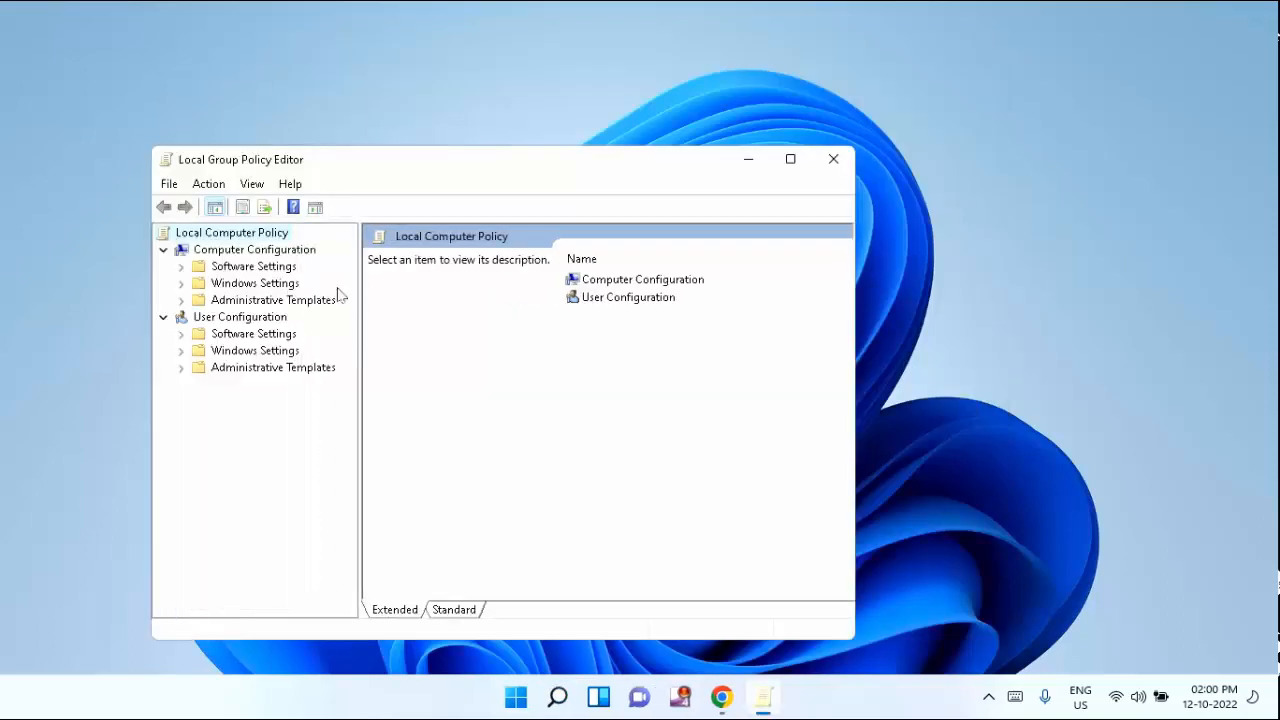
left_click(290, 254)
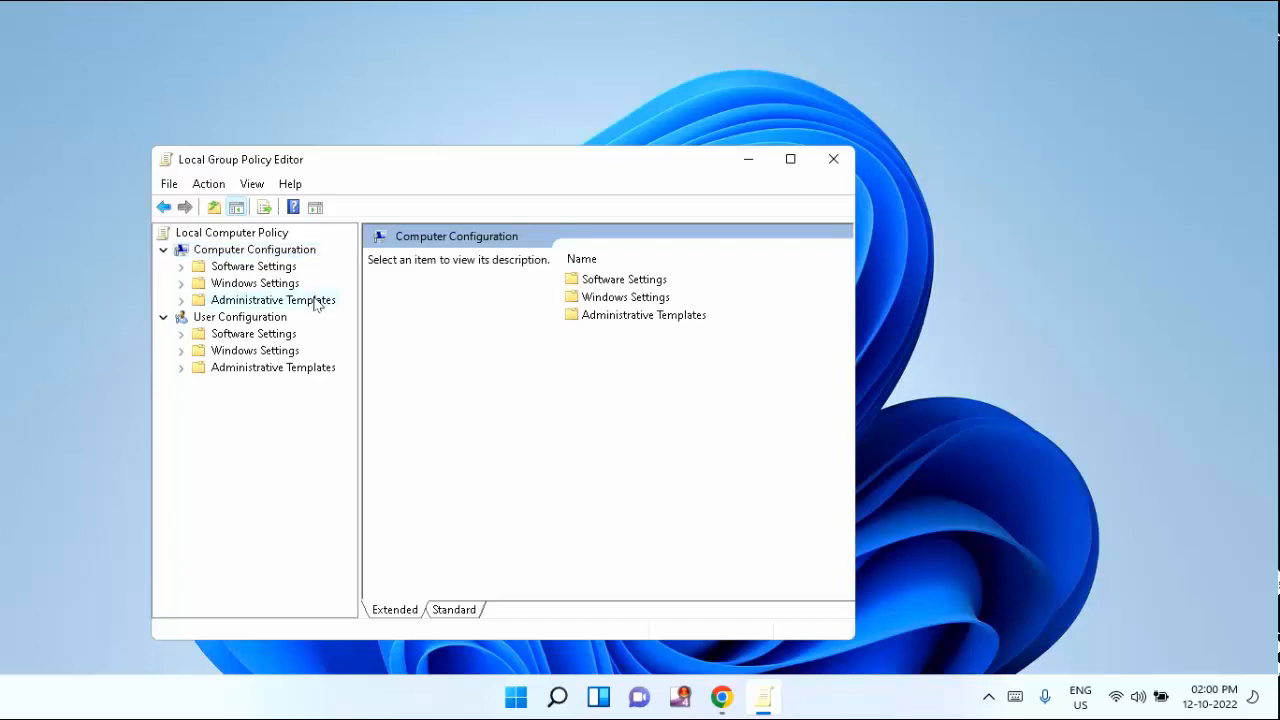
left_click(312, 300)
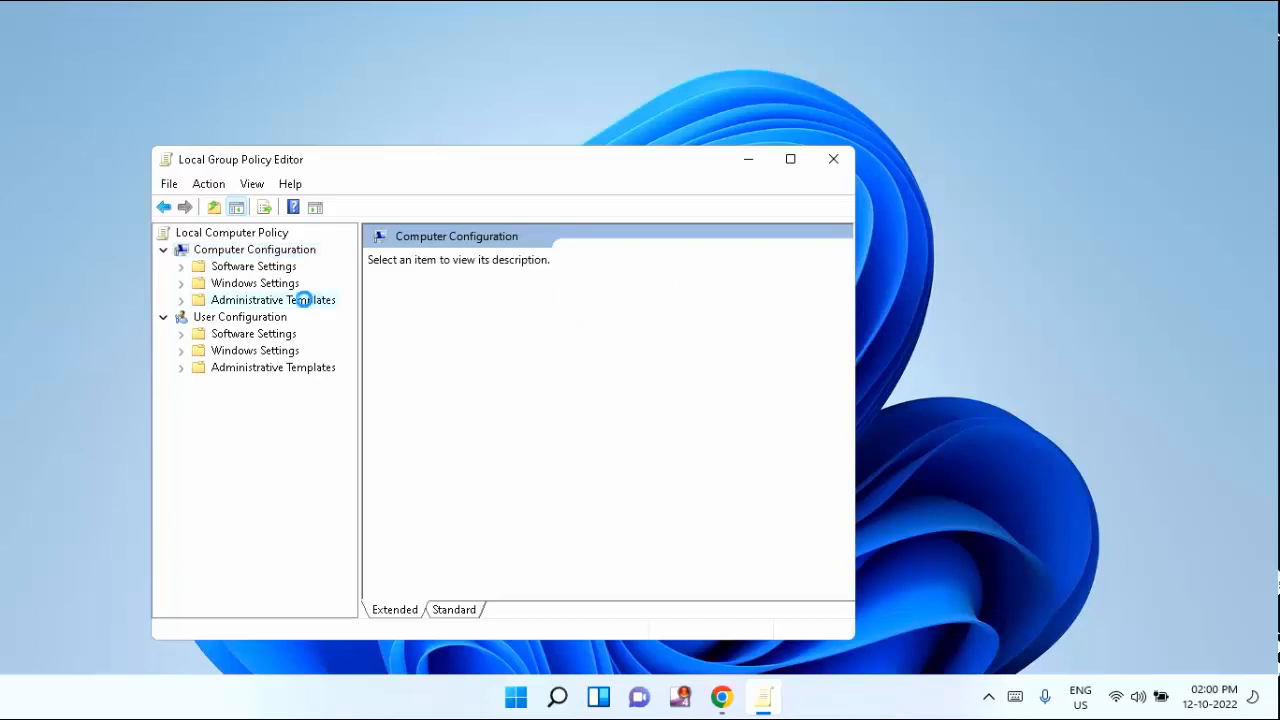
double_click(307, 302)
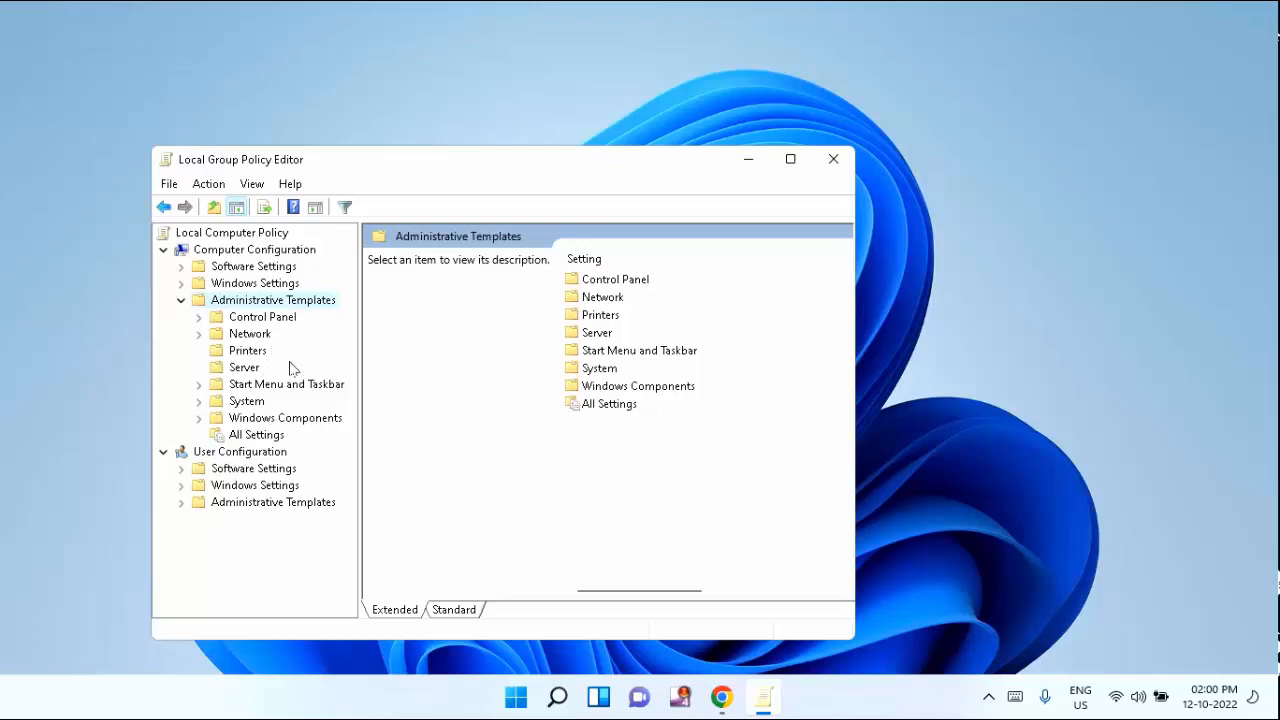
double_click(311, 420)
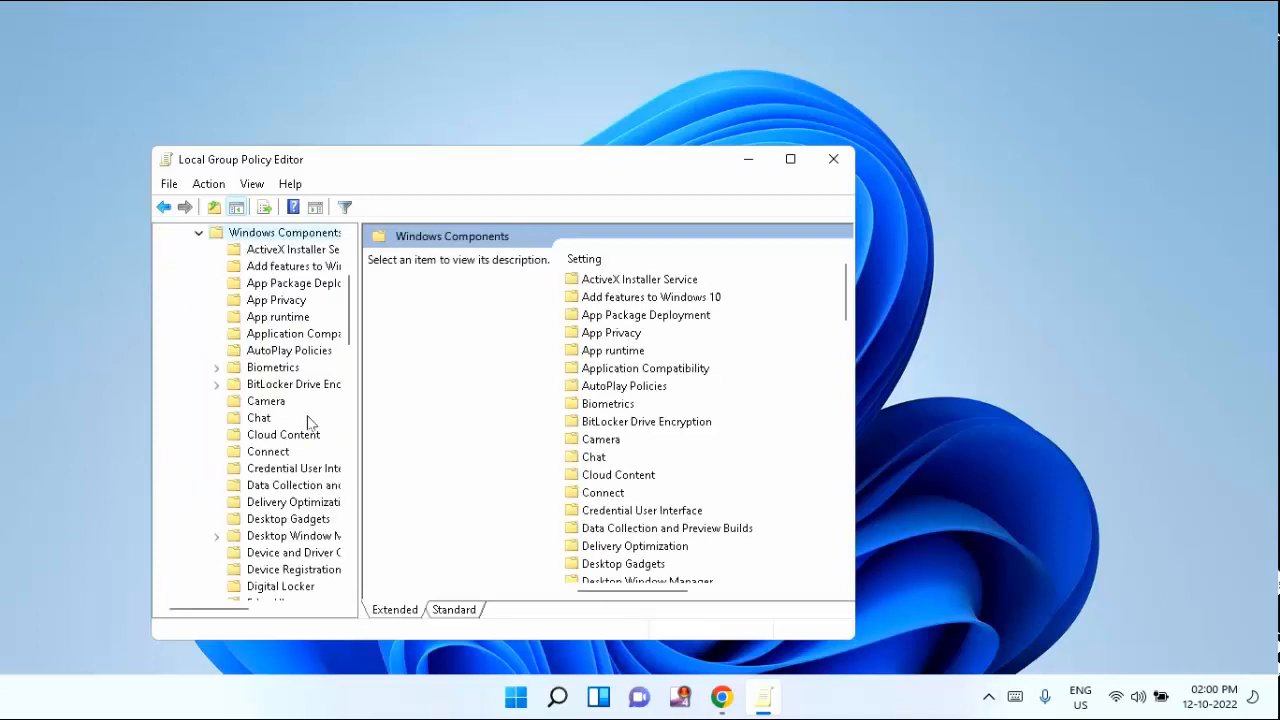
left_click(290, 351)
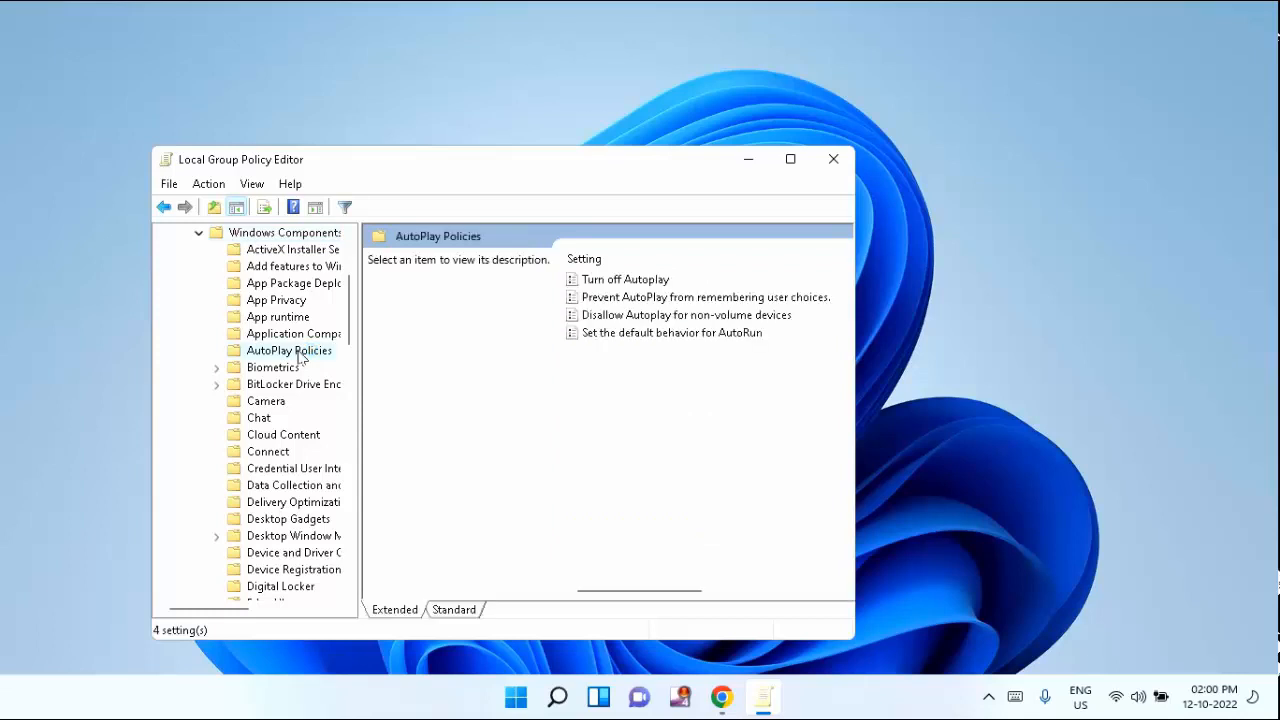
key("w")
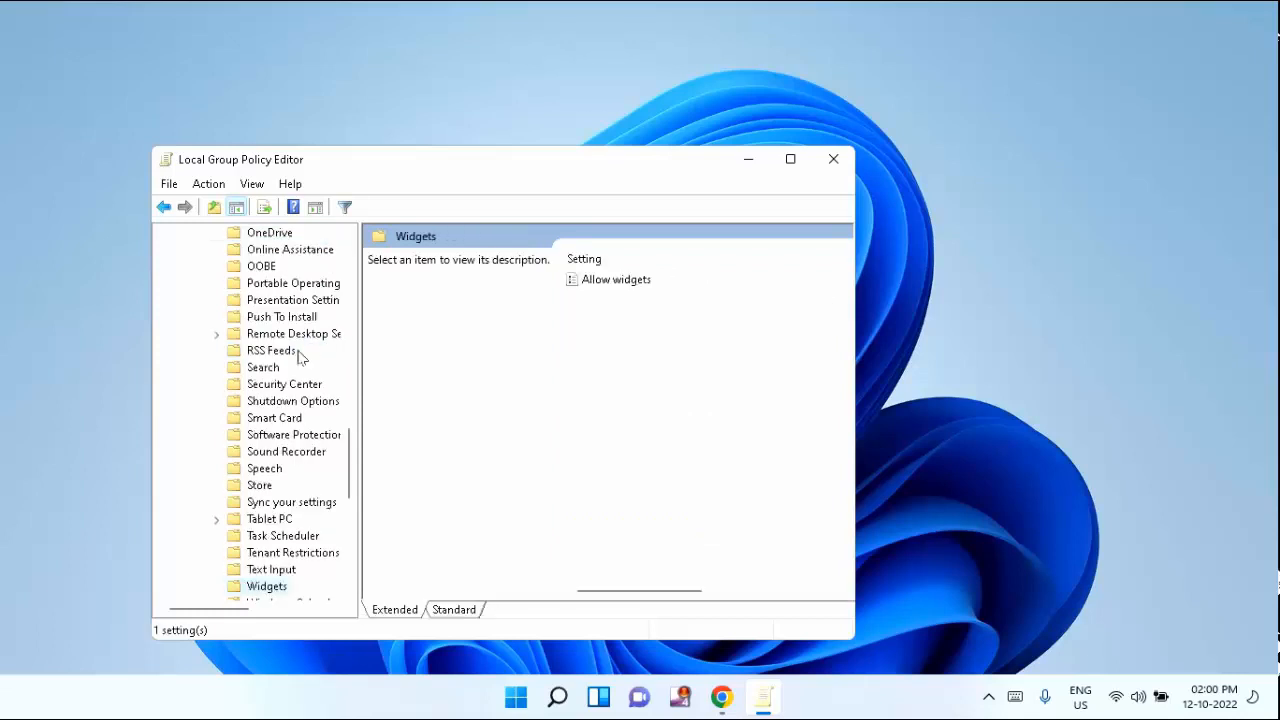
scroll(300, 357, "down", 3)
scroll(300, 357, "down", 2)
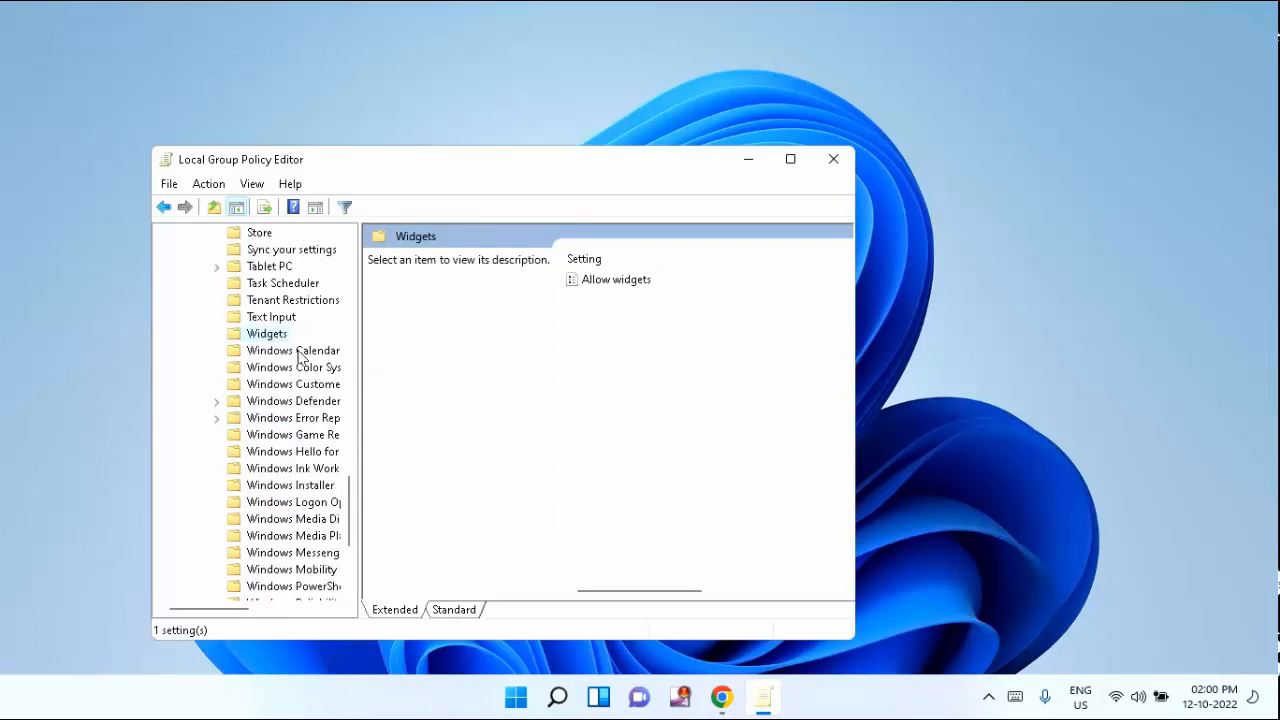
left_click(320, 438)
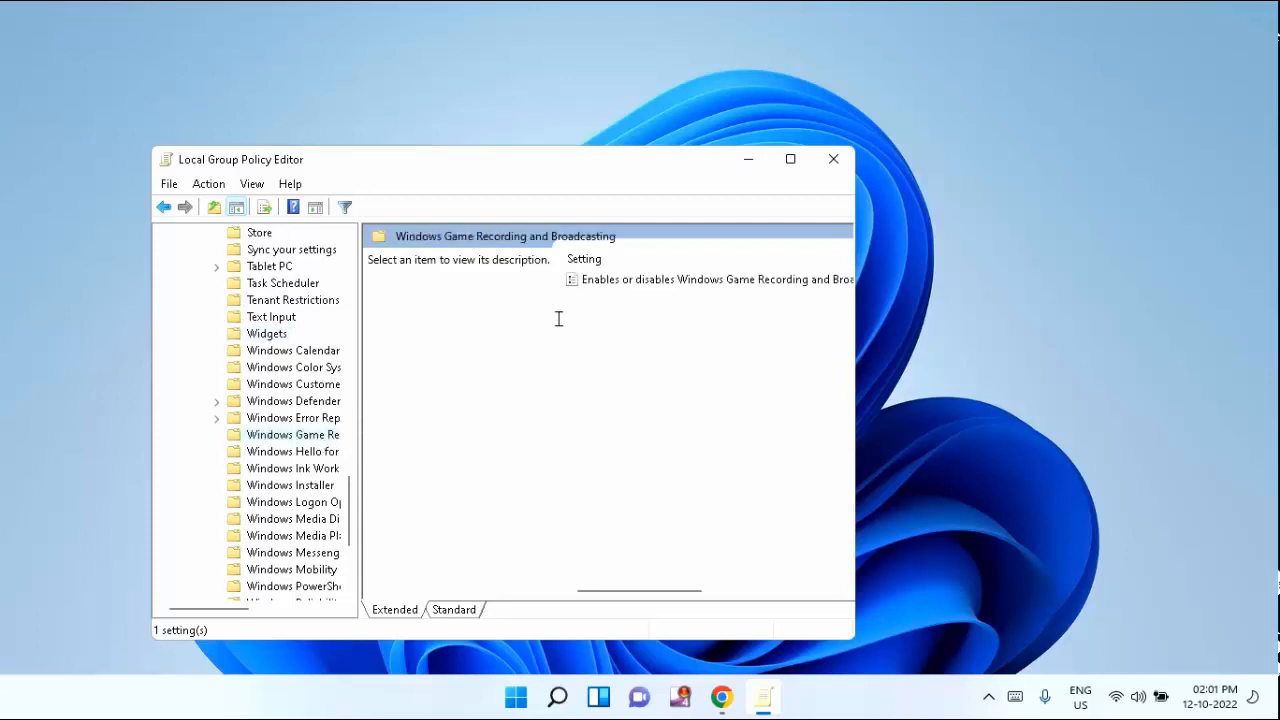
Step: Set the "Enables or disables Windows Game Recording and Broadcasting" policy to Enabled, apply it, and close the policy editor
left_click(631, 283)
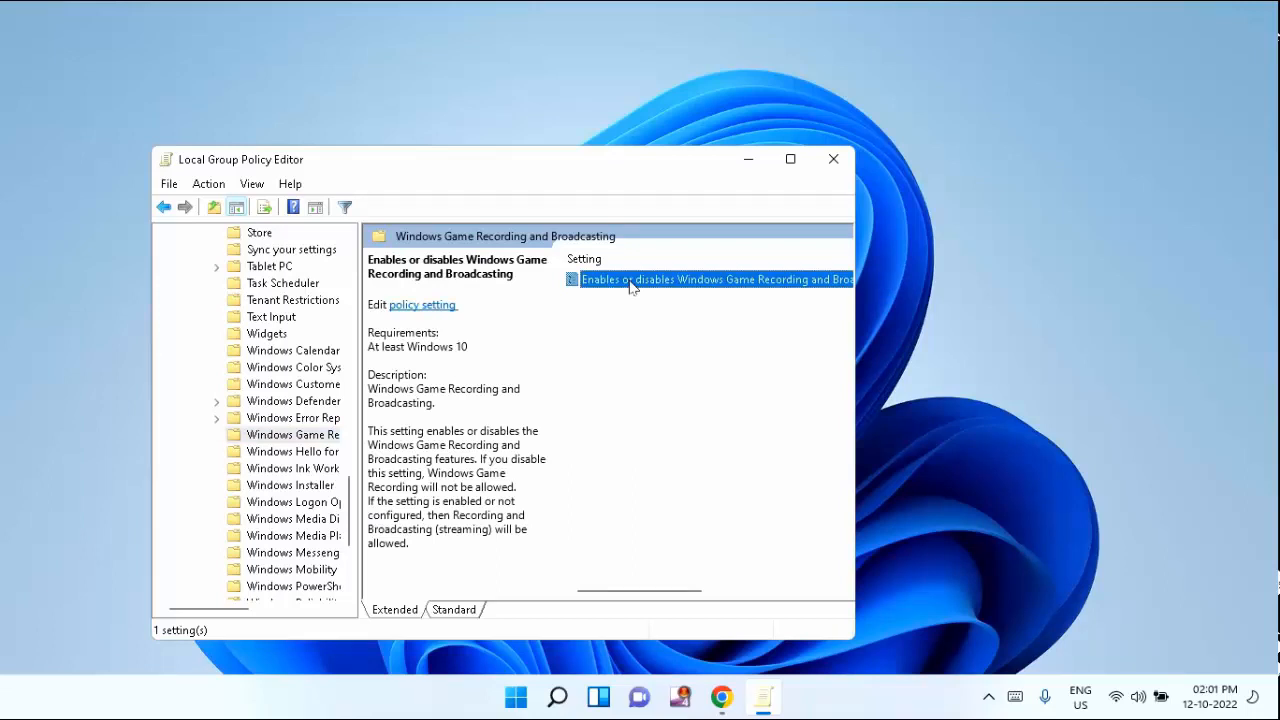
double_click(631, 284)
right_click(629, 281)
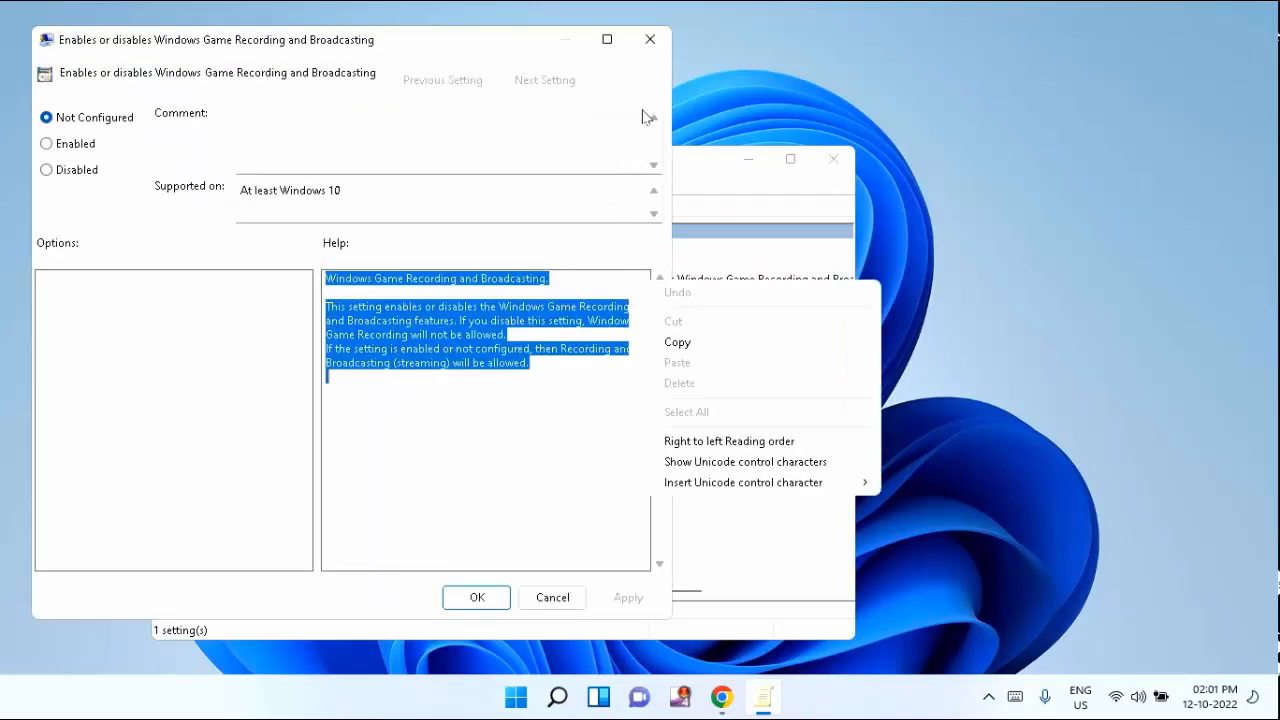
left_click(831, 184)
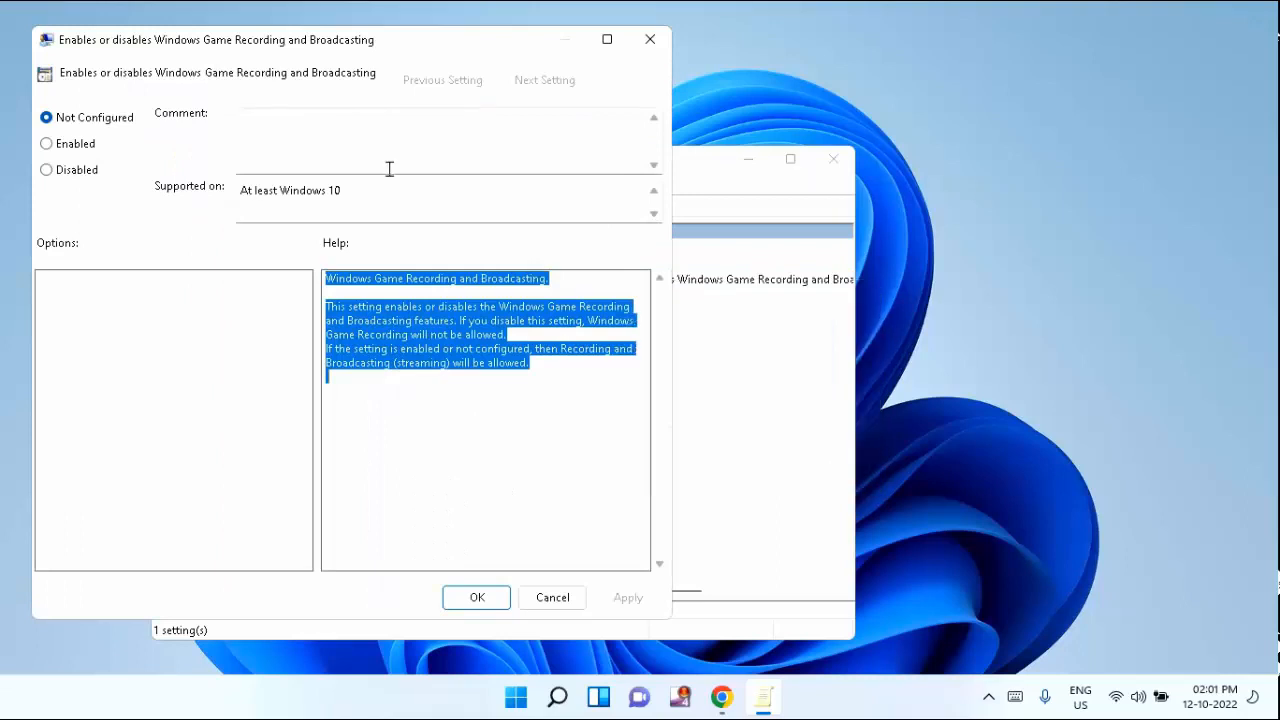
left_click(62, 148)
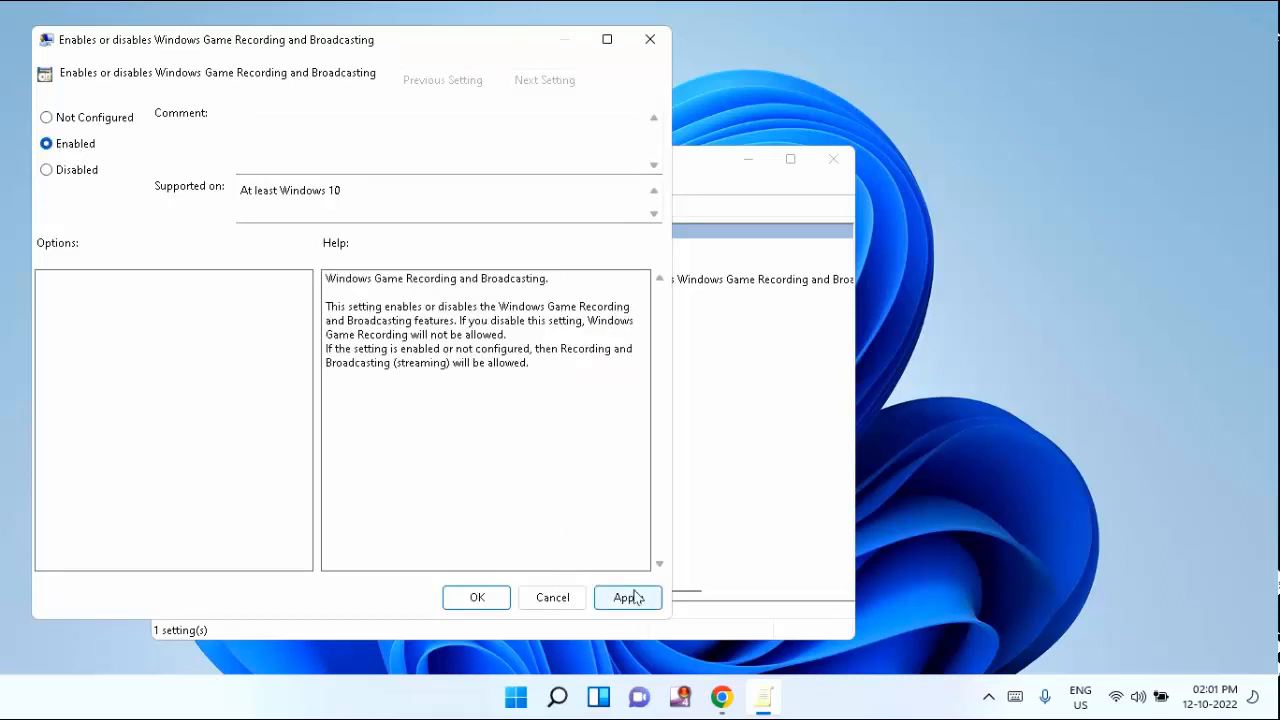
left_click(627, 597)
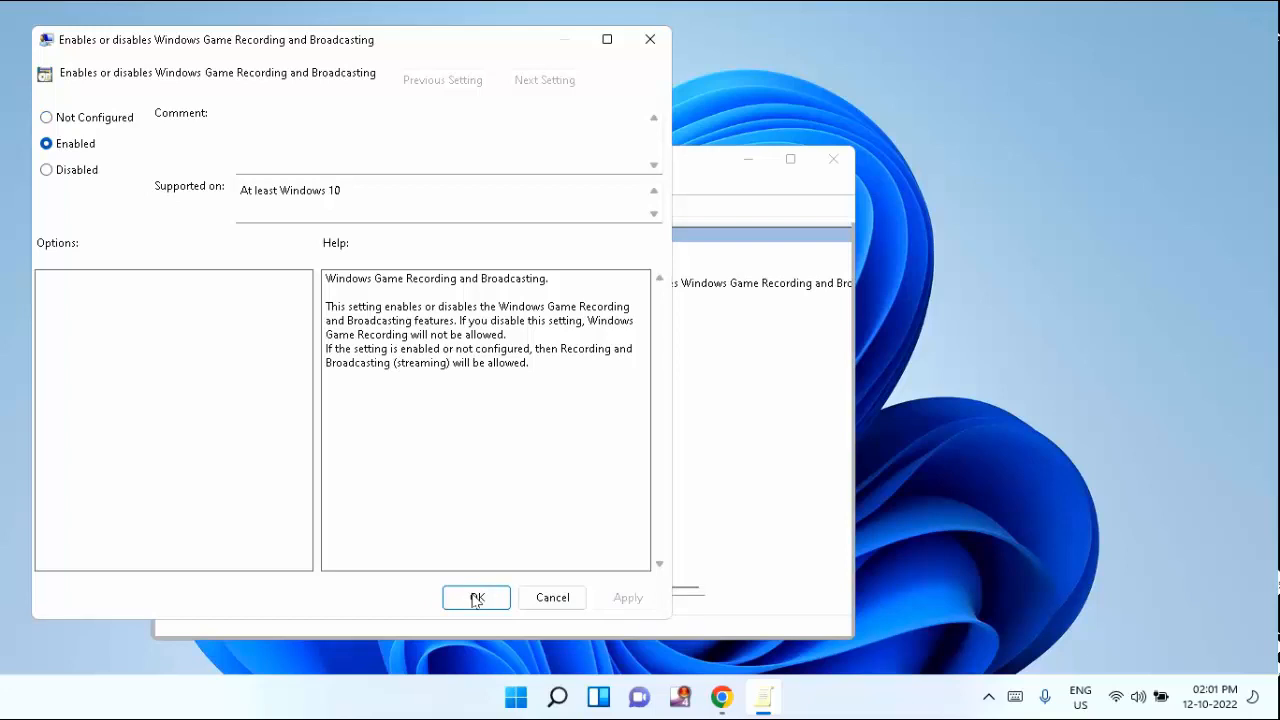
left_click(476, 597)
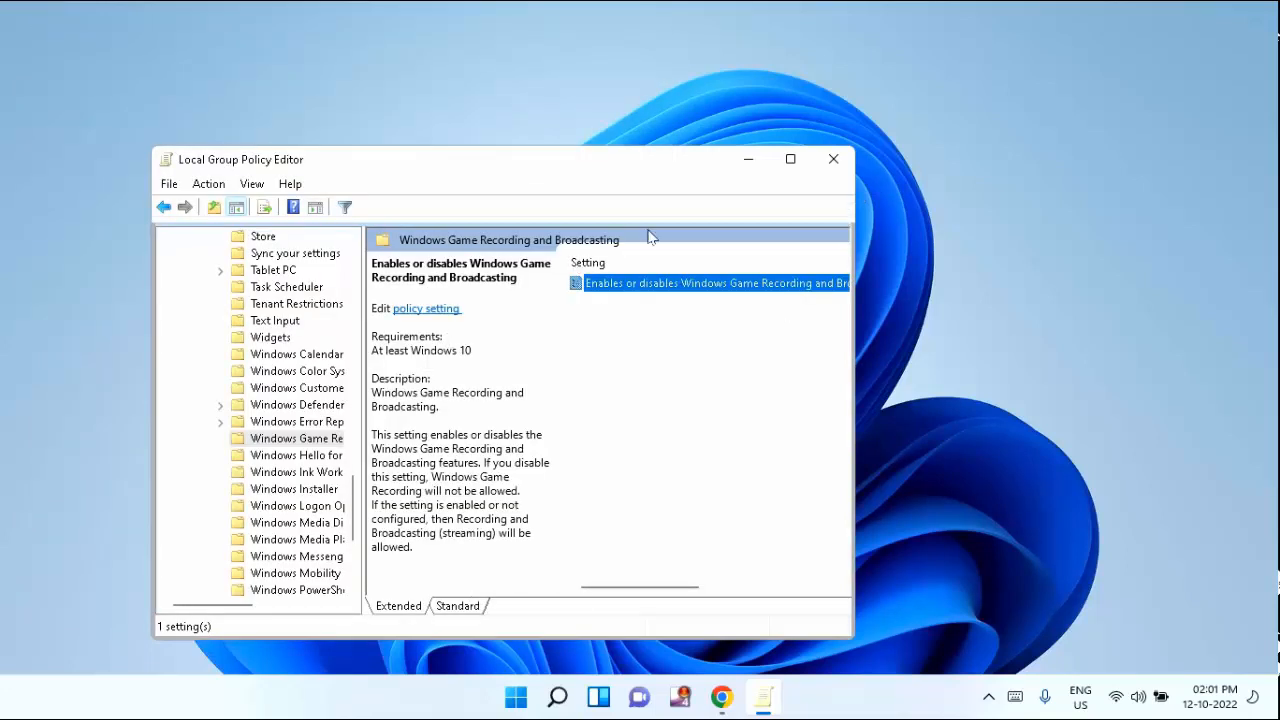
left_click(838, 158)
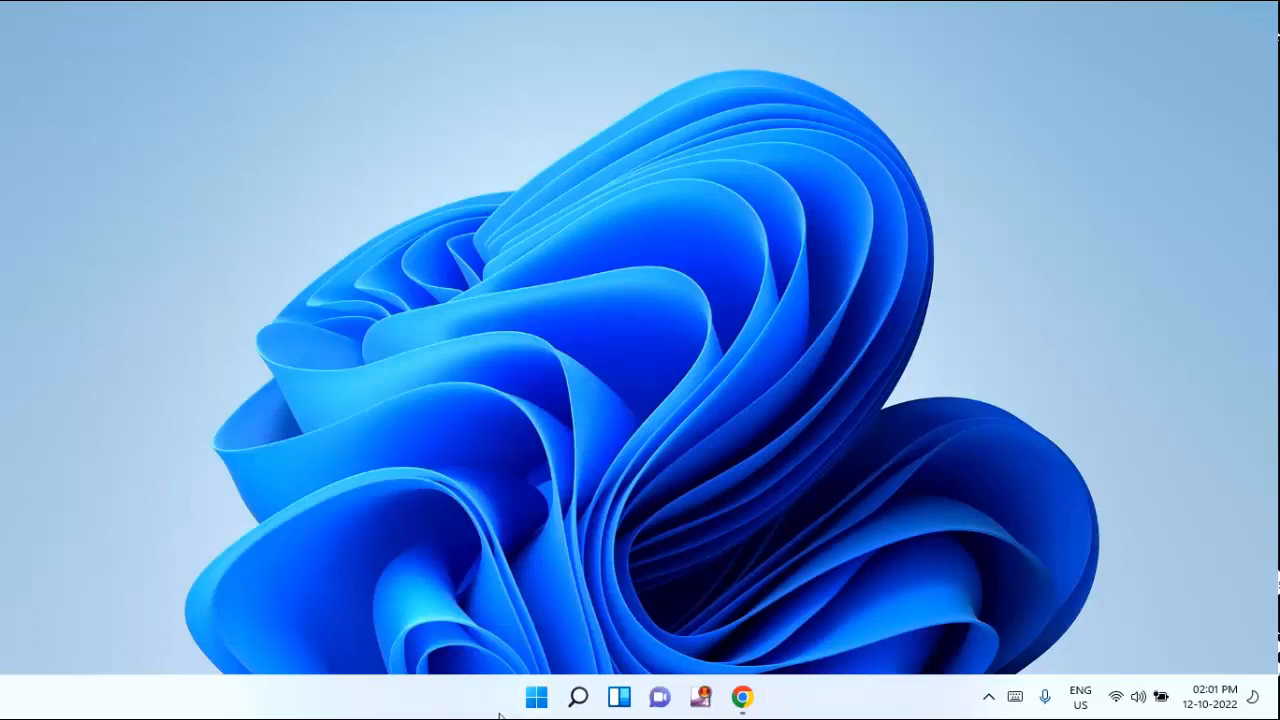
Step: Open the computer's power options for sleep, shutdown and restart
left_click(536, 697)
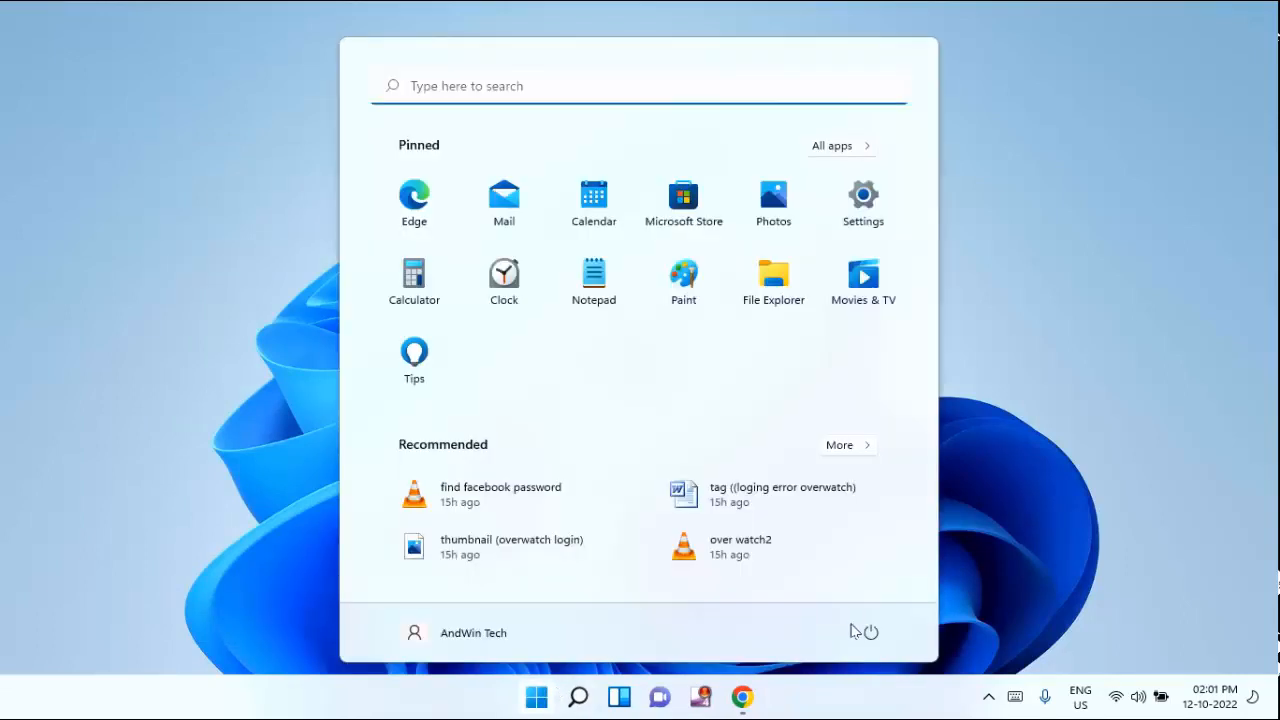
left_click(874, 629)
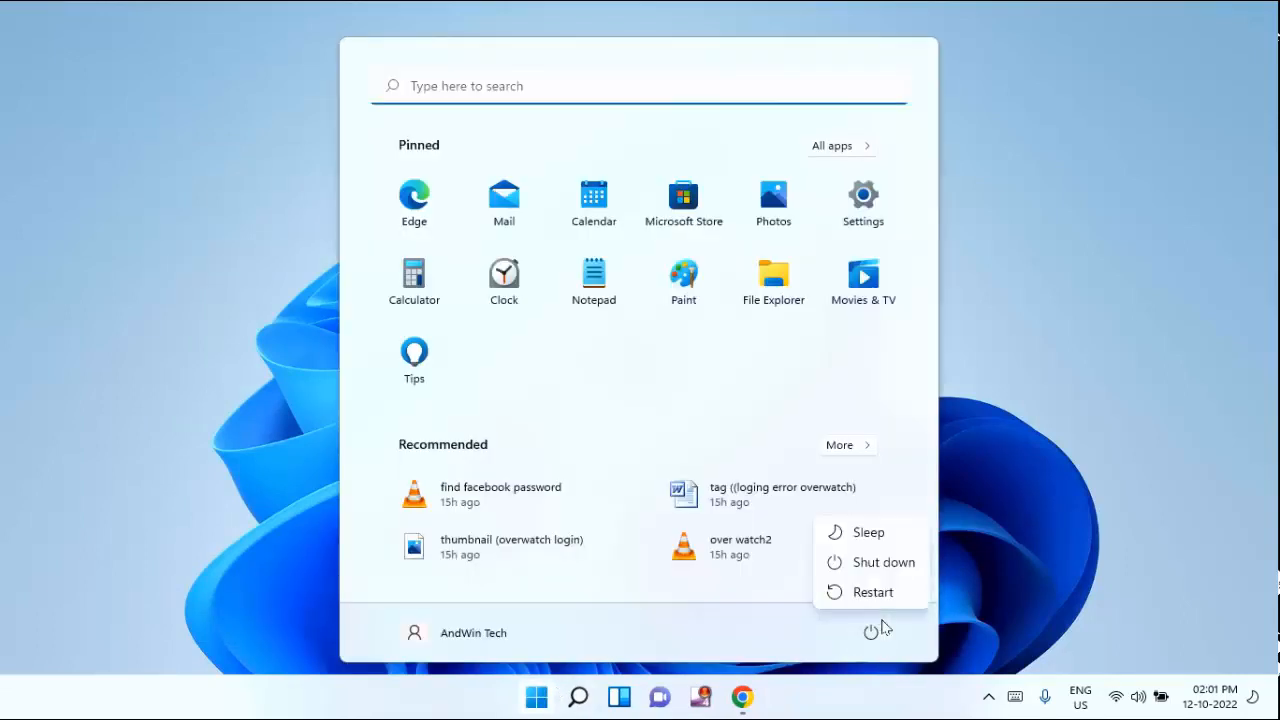